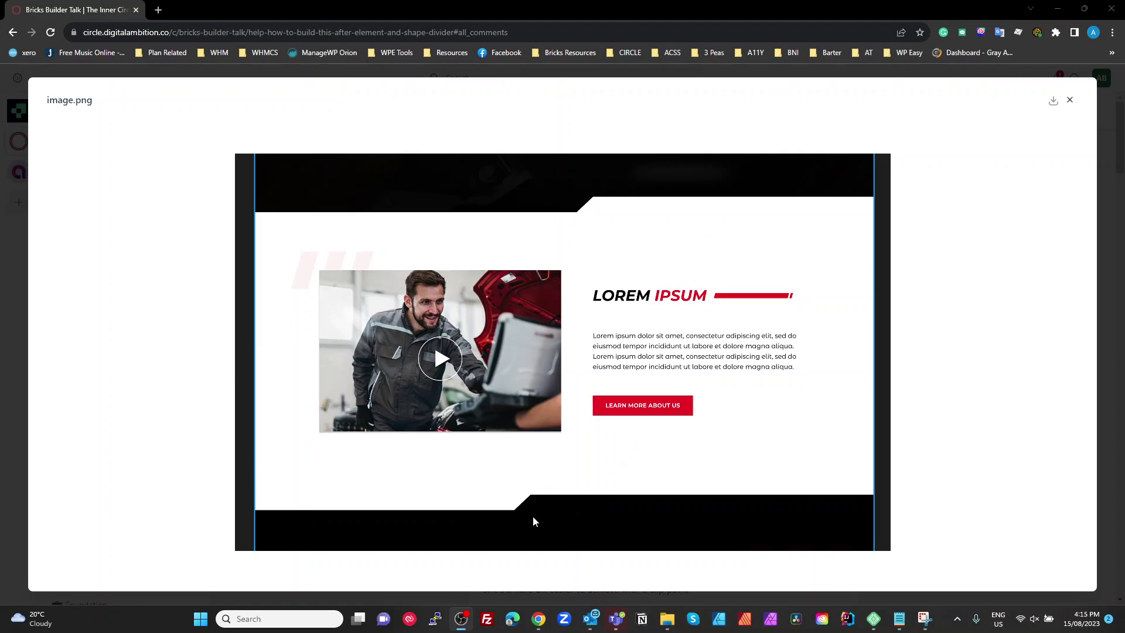
# Step: Leave the enlarged reference image and bring up the open-windows switcher
pyautogui.hotkey('alt', 'Tab')
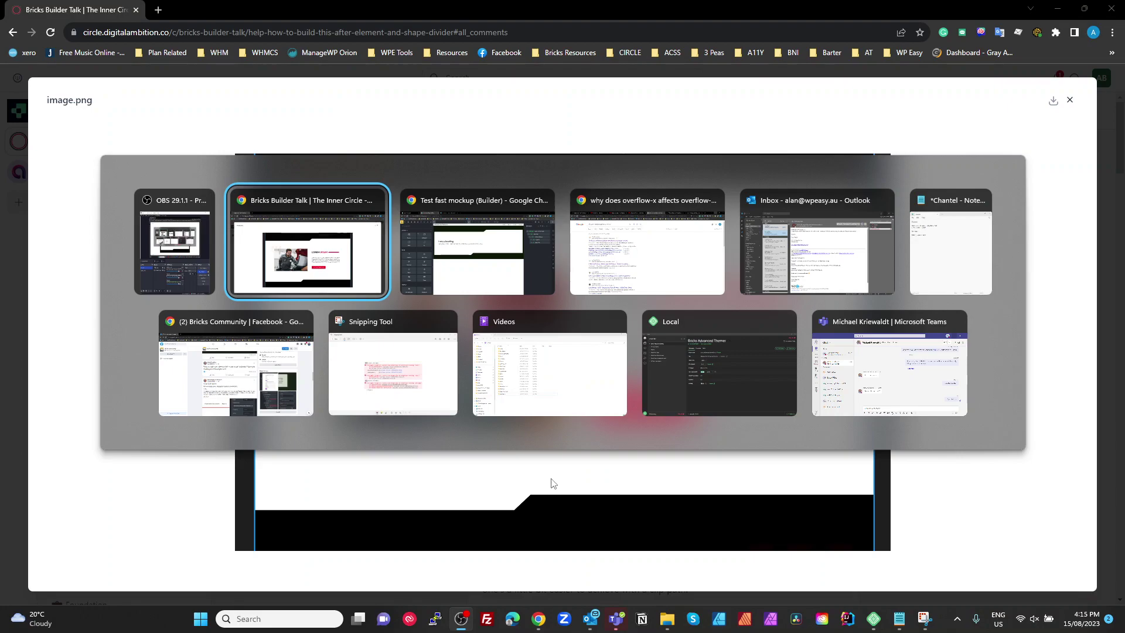
# Step: Switch to the test-fast-mockup builder and view the shape-divider-angle section's 5rem top and bottom padding
pyautogui.press('Tab')
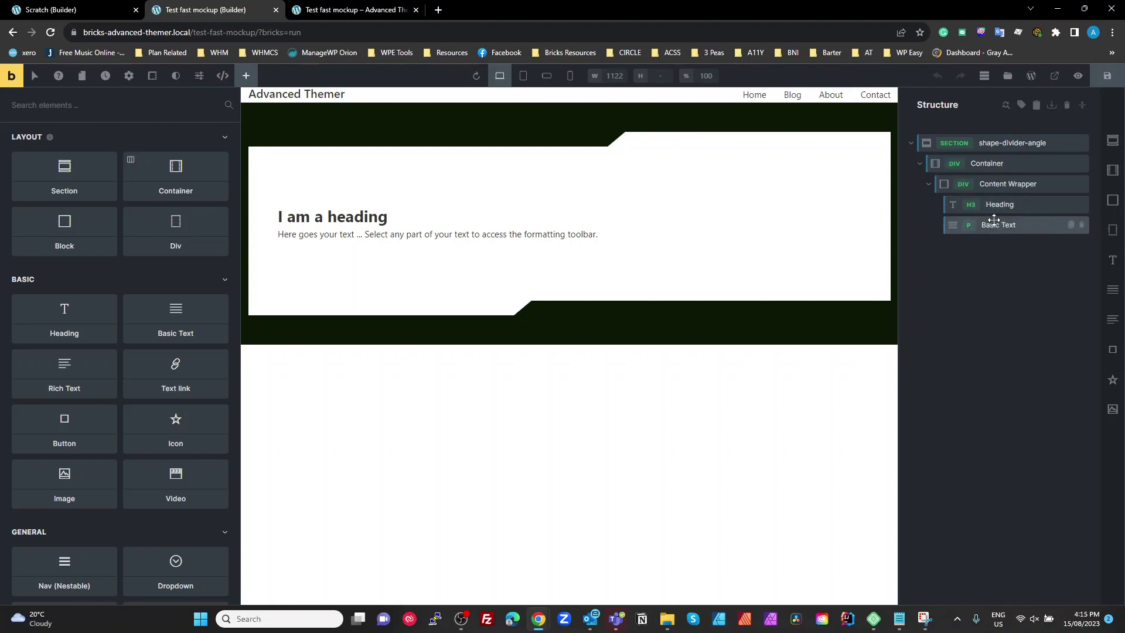
pyautogui.click(983, 150)
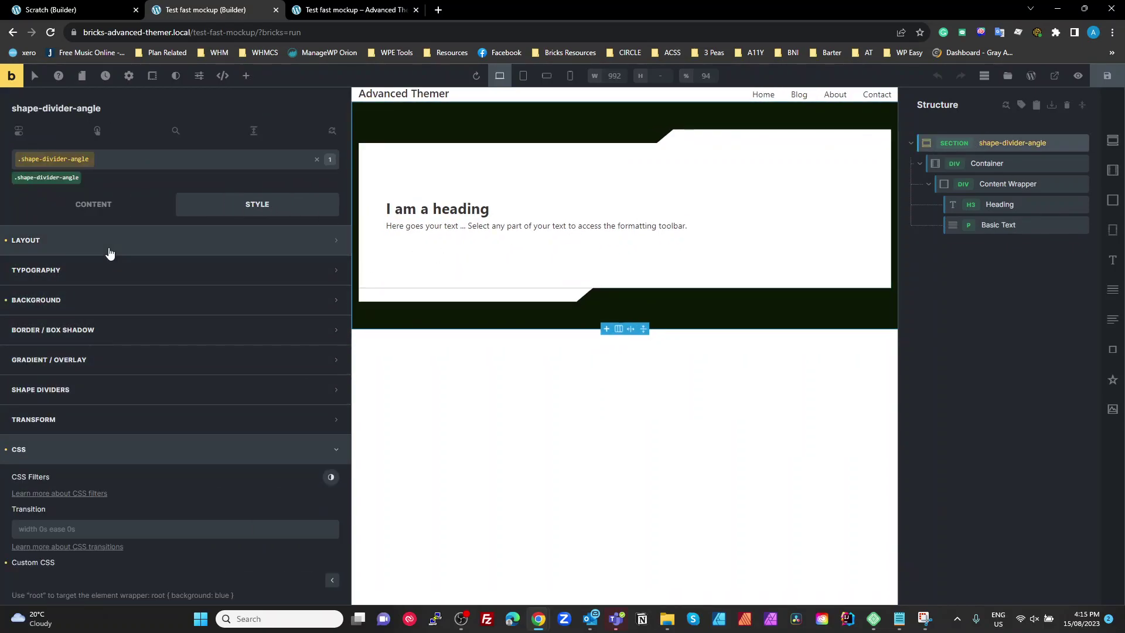
pyautogui.click(77, 249)
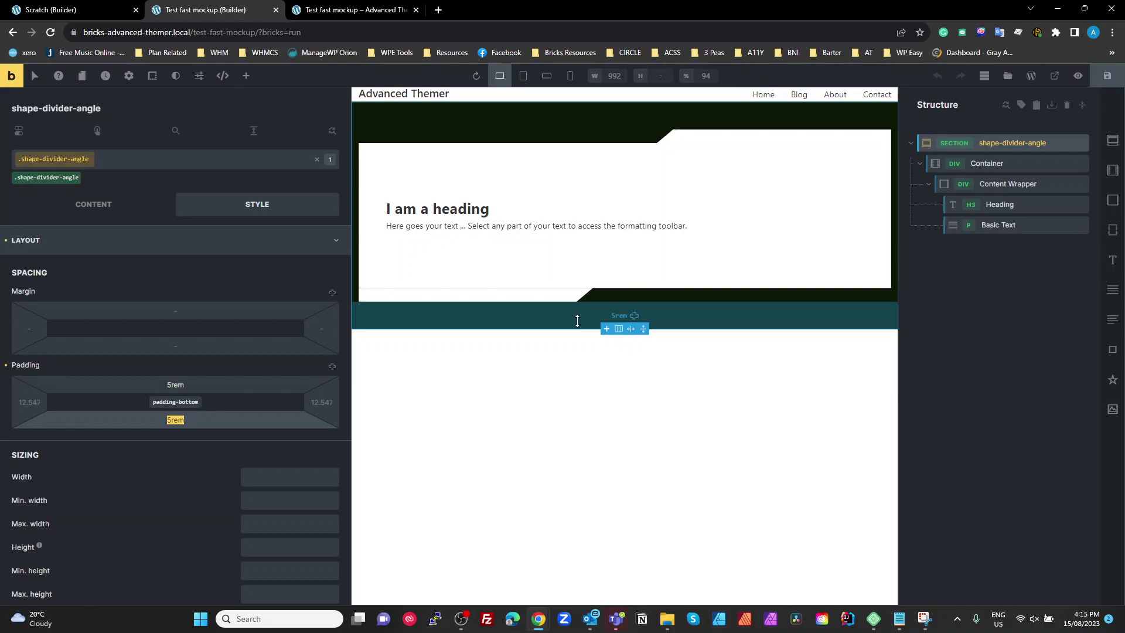
# Step: Try dark brown, light green and light teal swatches as the section background
pyautogui.click(105, 249)
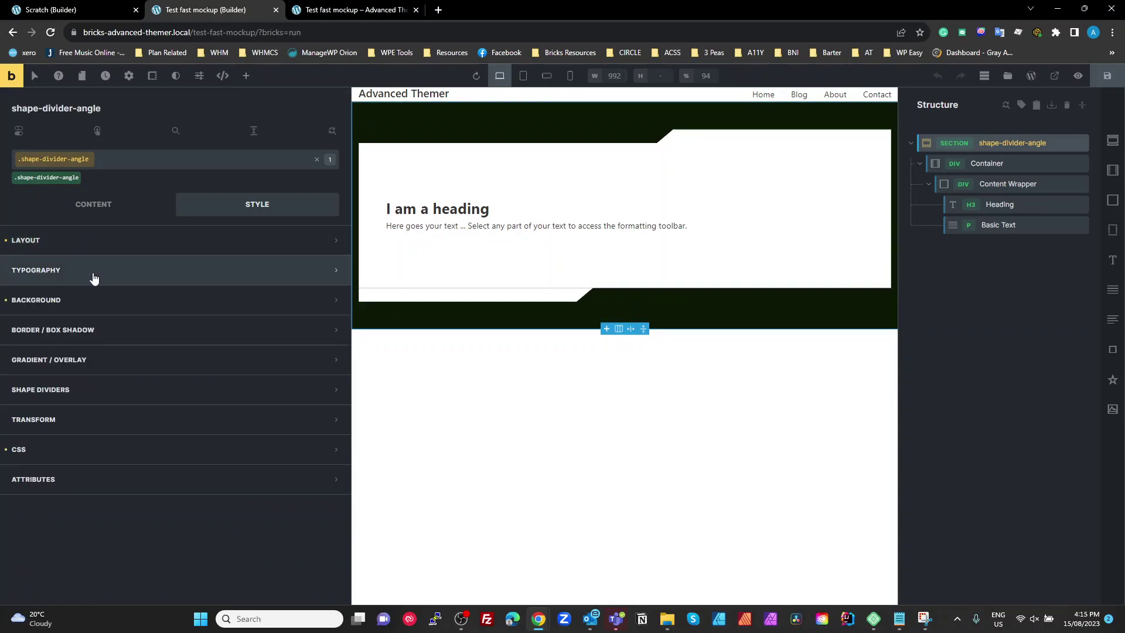
pyautogui.click(83, 300)
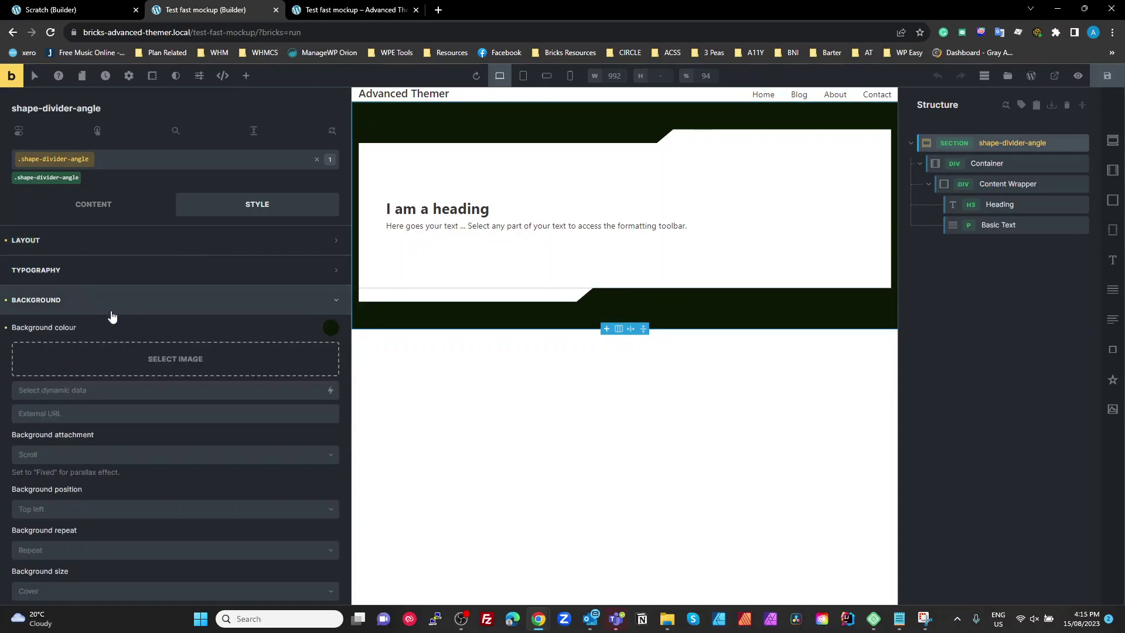
pyautogui.click(332, 330)
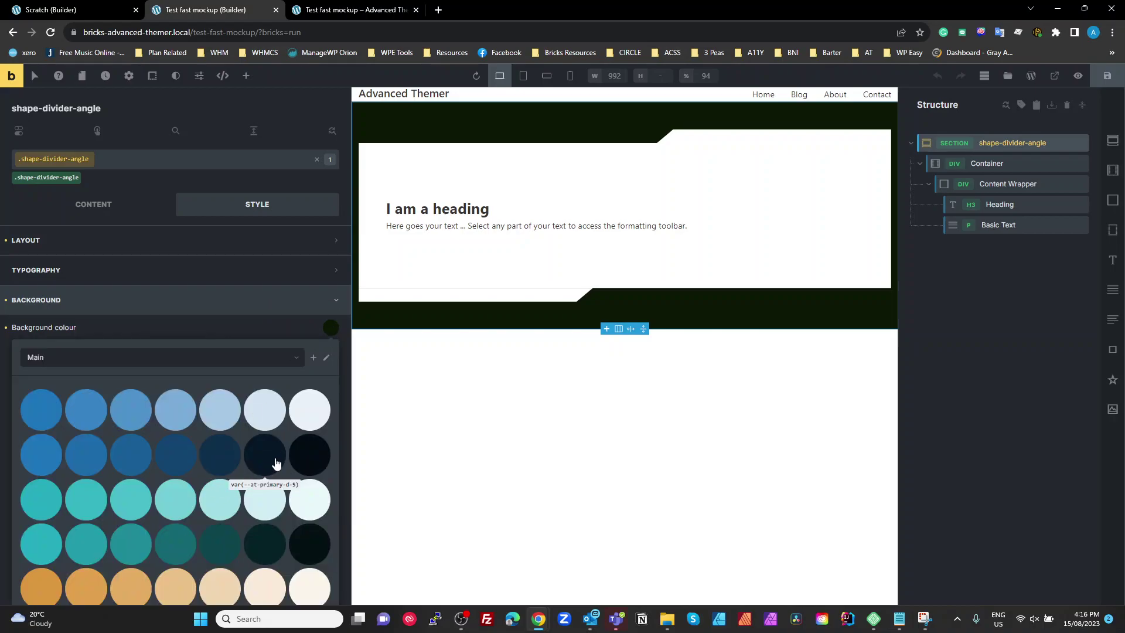
pyautogui.scroll(-4, 276, 459)
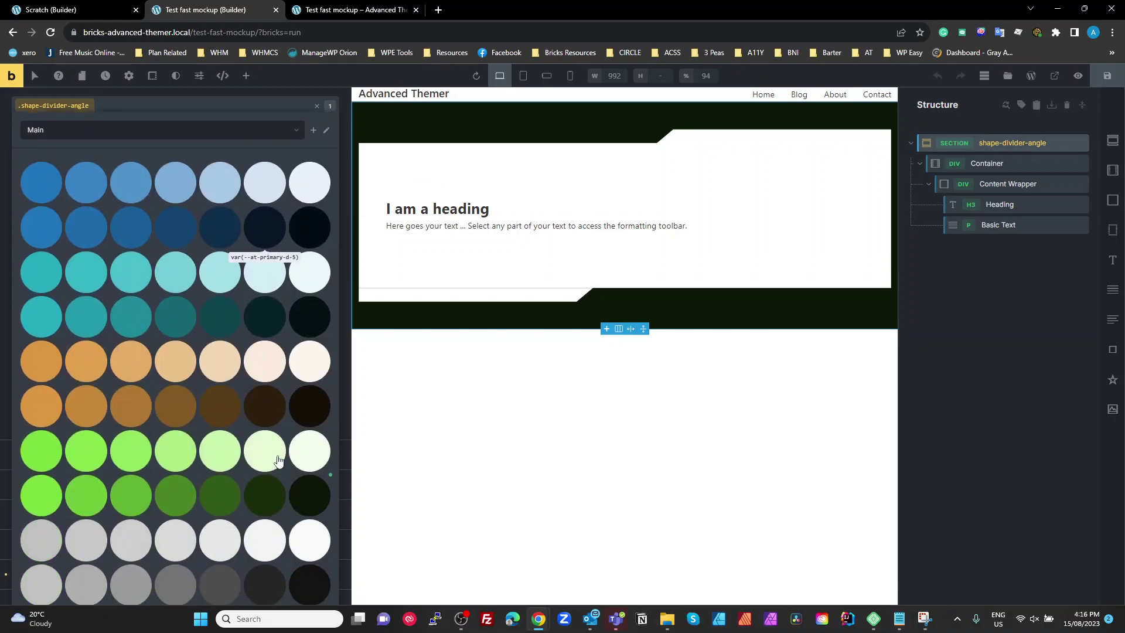
pyautogui.click(269, 400)
pyautogui.click(221, 444)
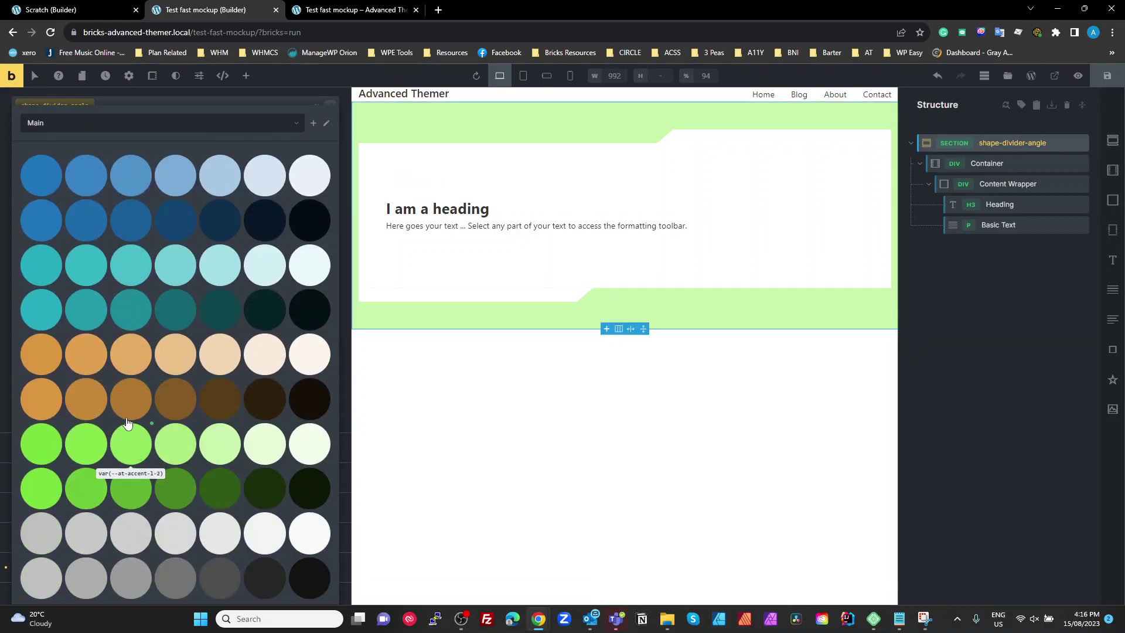
pyautogui.click(131, 444)
pyautogui.click(220, 265)
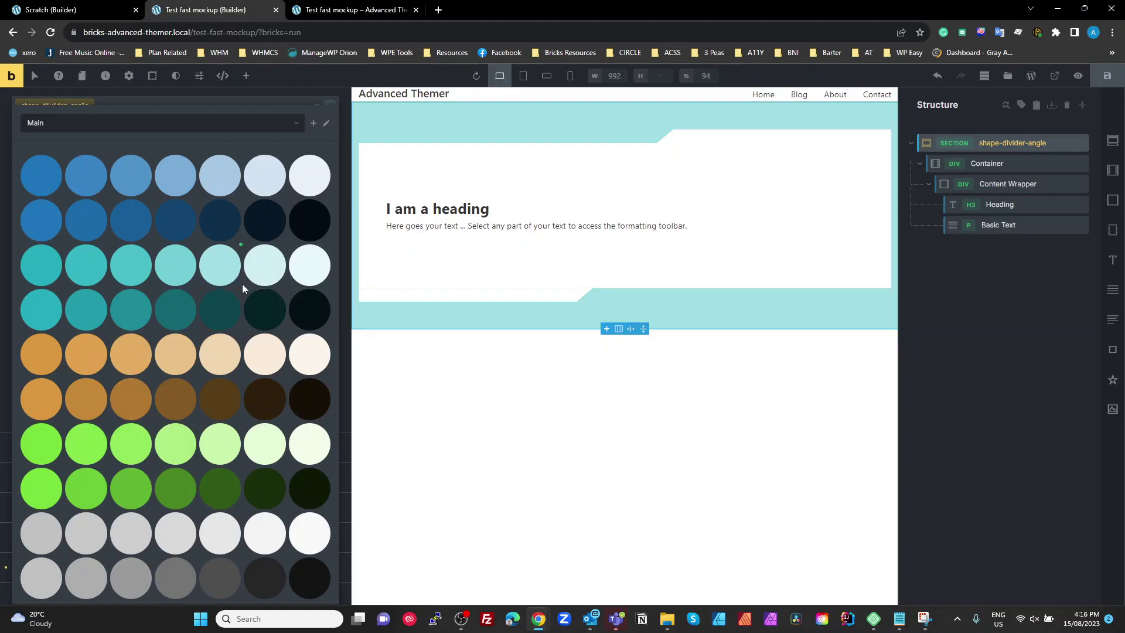
# Step: Settle on the darkest near-black swatch for the section background
pyautogui.scroll(4, 241, 285)
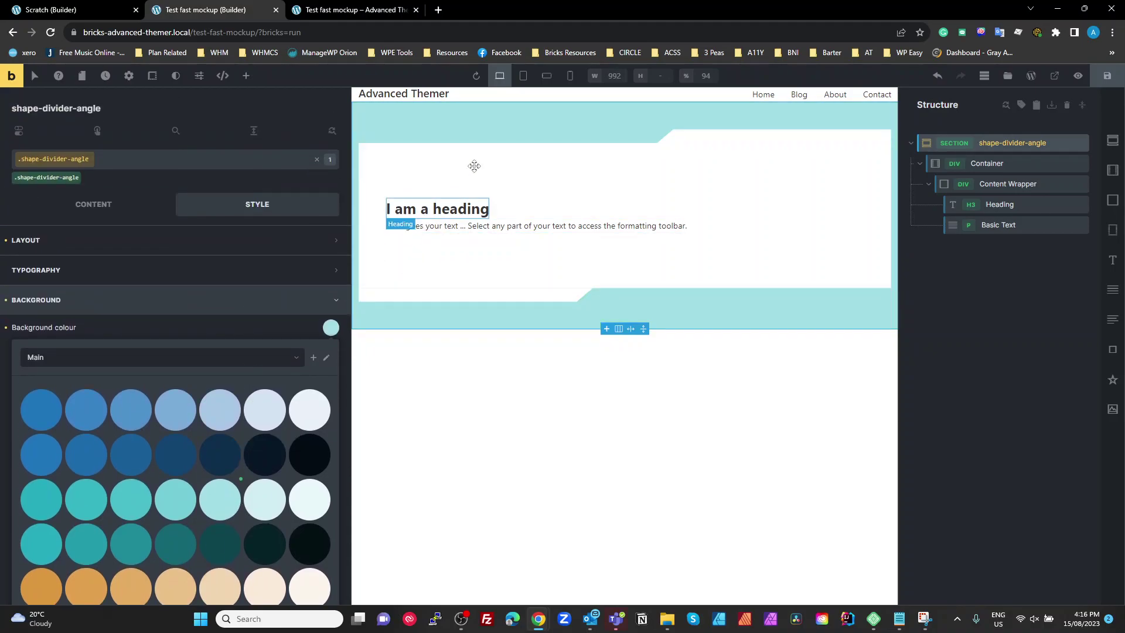
pyautogui.scroll(-7, 241, 463)
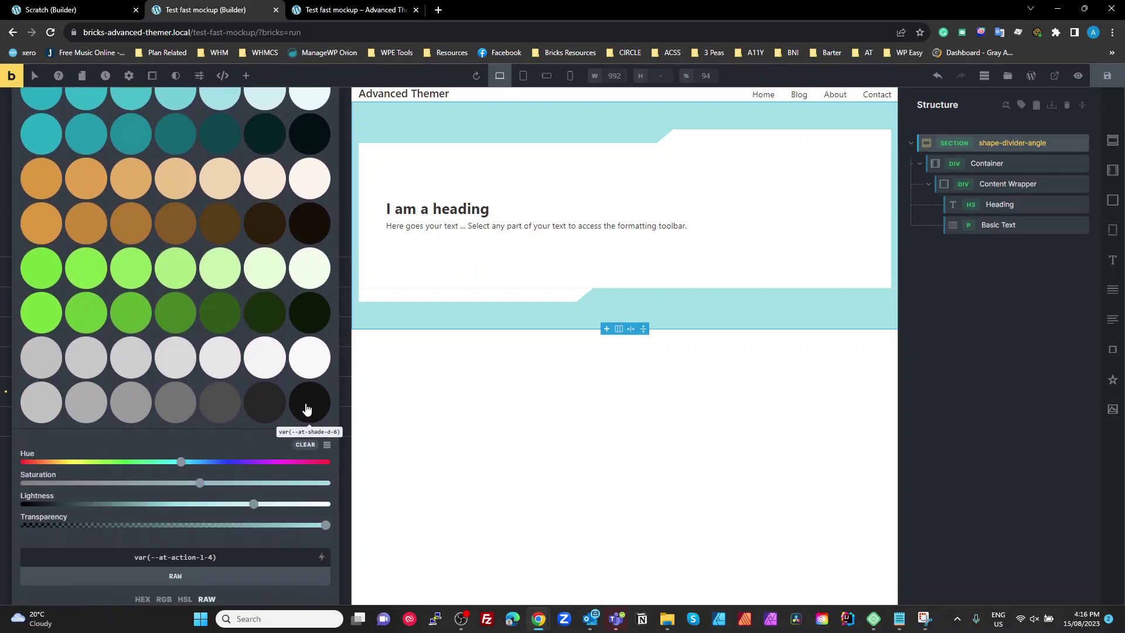
pyautogui.click(308, 403)
pyautogui.scroll(5, 307, 404)
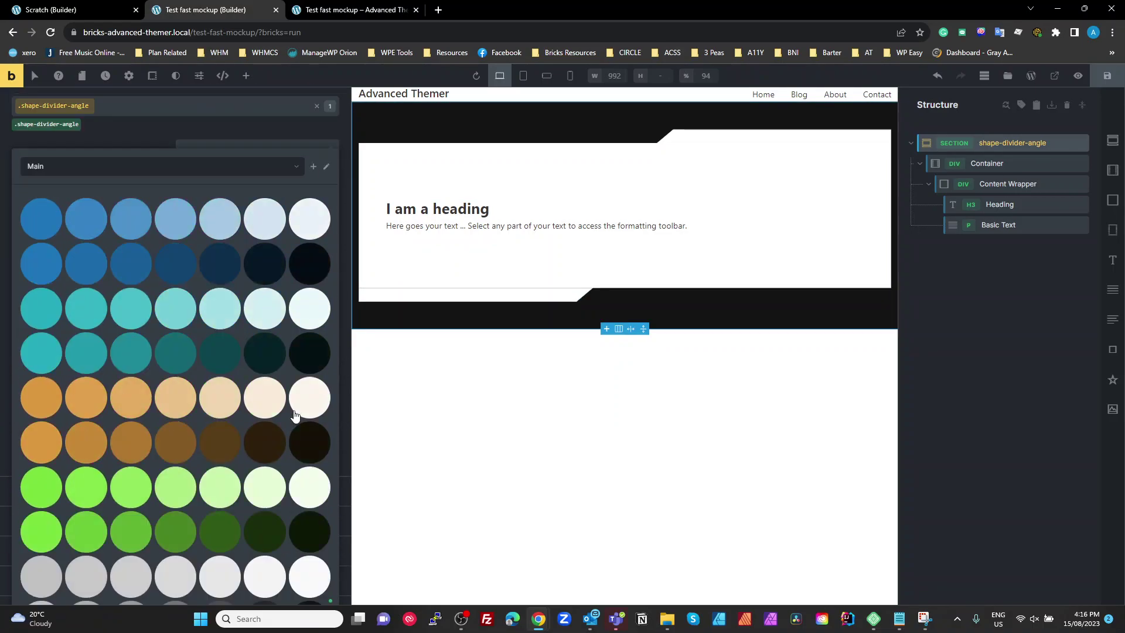
pyautogui.click(103, 206)
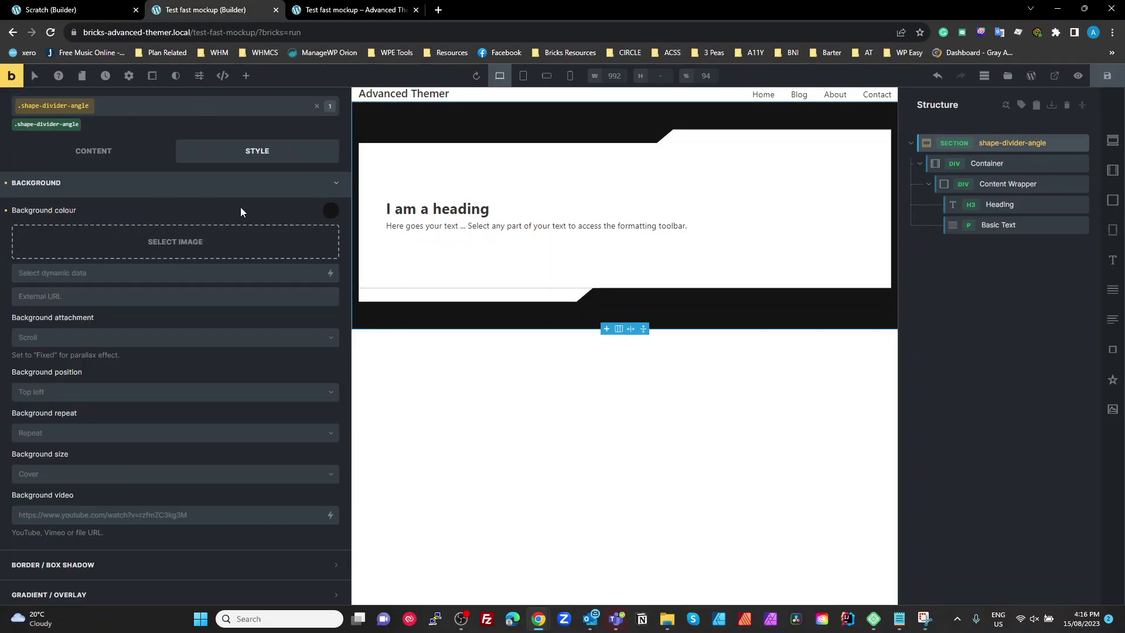
pyautogui.click(158, 191)
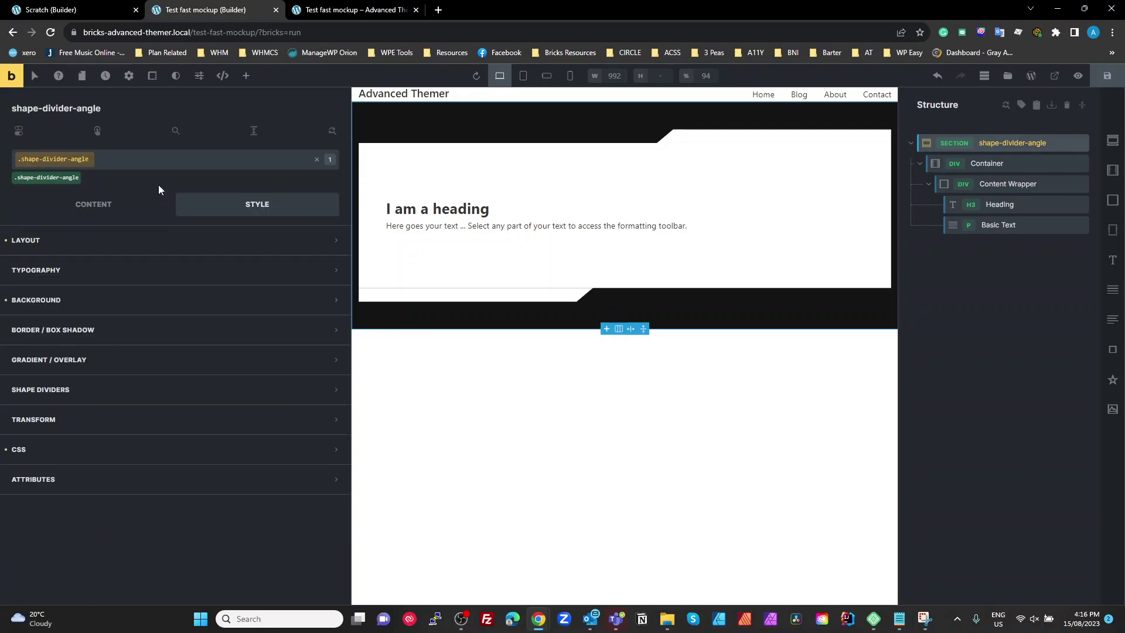
pyautogui.click(89, 451)
# Step: Save the test-fast-mockup page with its near-black section, then reload the builder
pyautogui.scroll(-3, 152, 440)
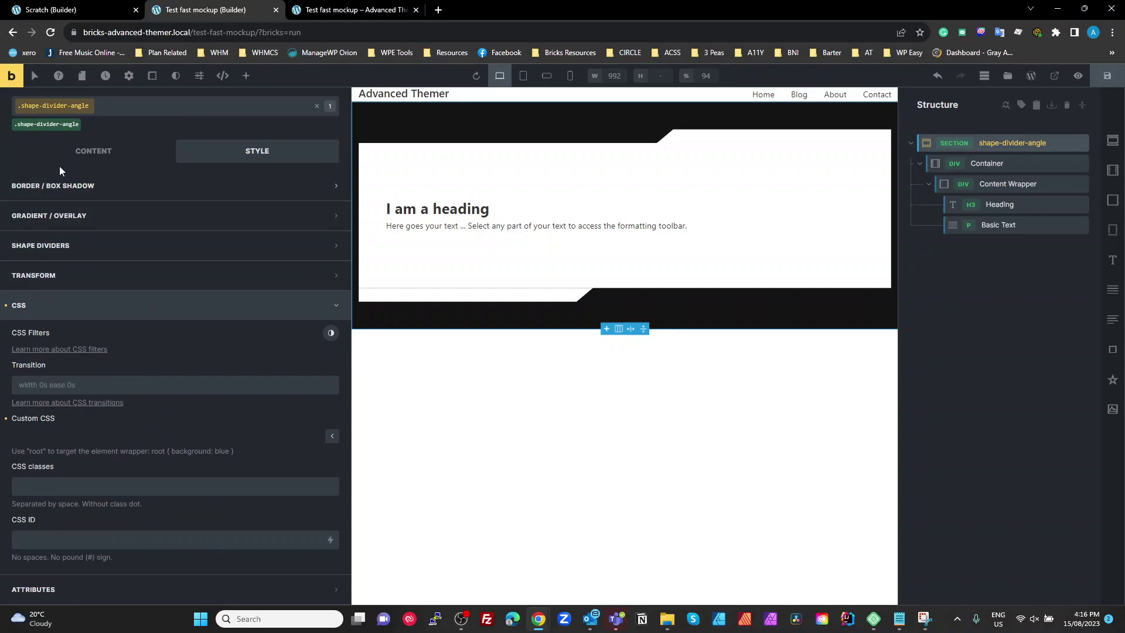
pyautogui.hotkey('ctrl', 's')
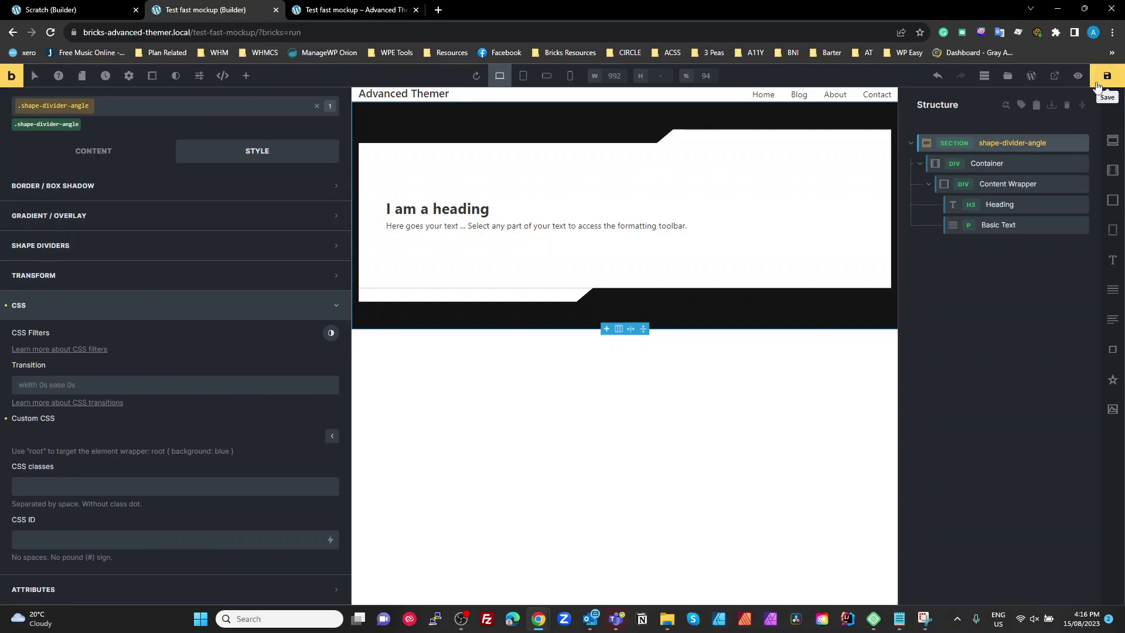
pyautogui.click(128, 316)
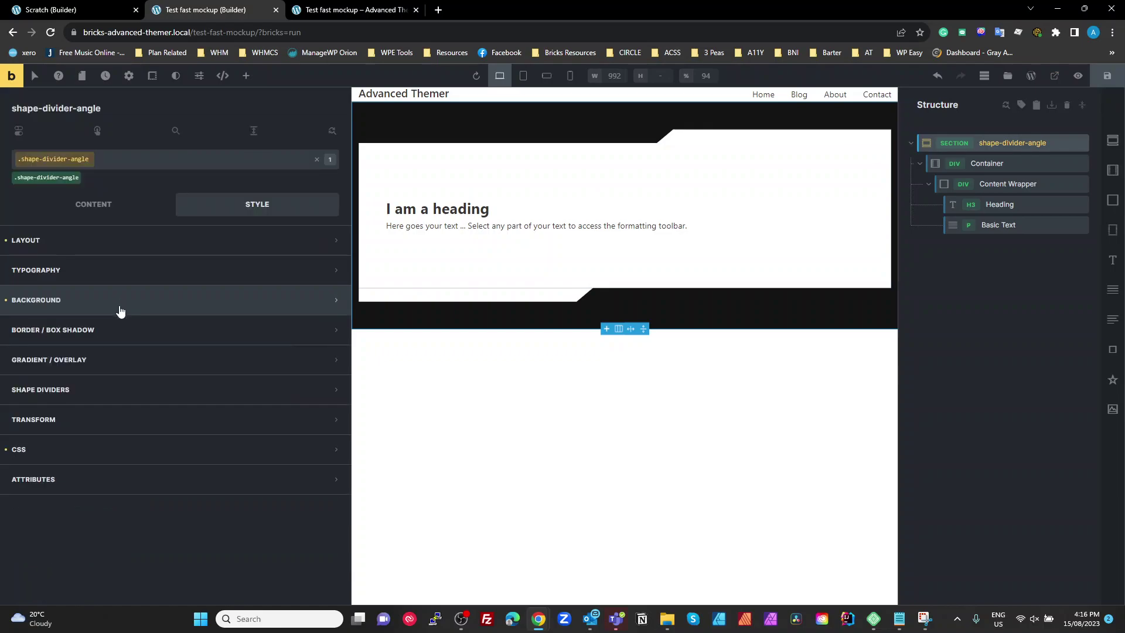
pyautogui.click(78, 448)
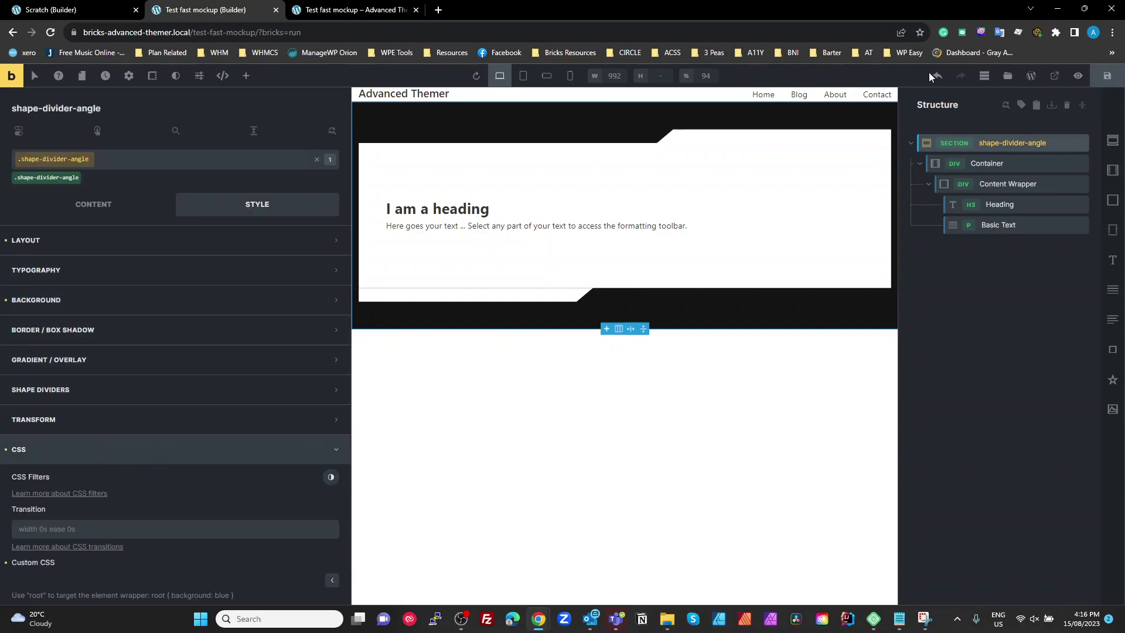
pyautogui.click(1107, 75)
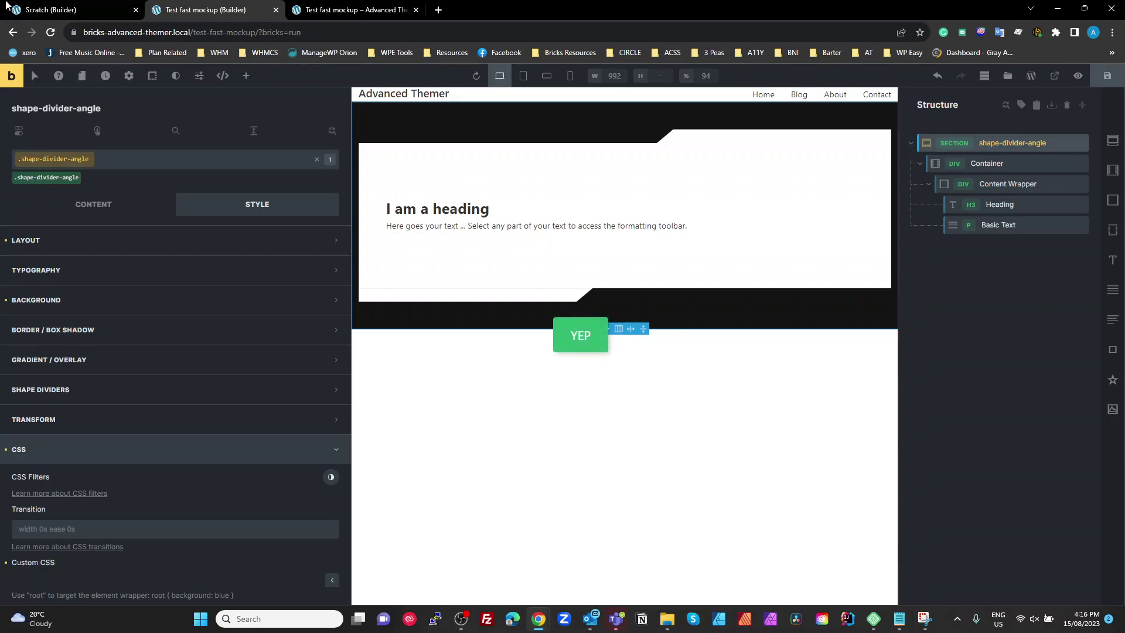
pyautogui.click(49, 33)
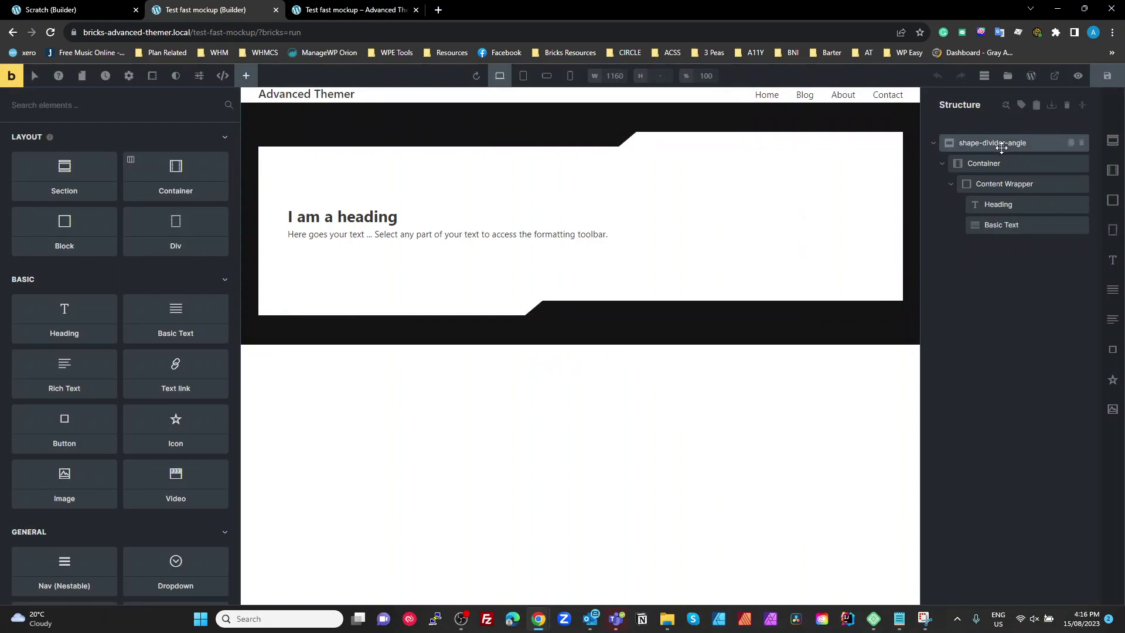
# Step: Target the shape-divider-angle class and expand its custom CSS settings
pyautogui.click(1003, 146)
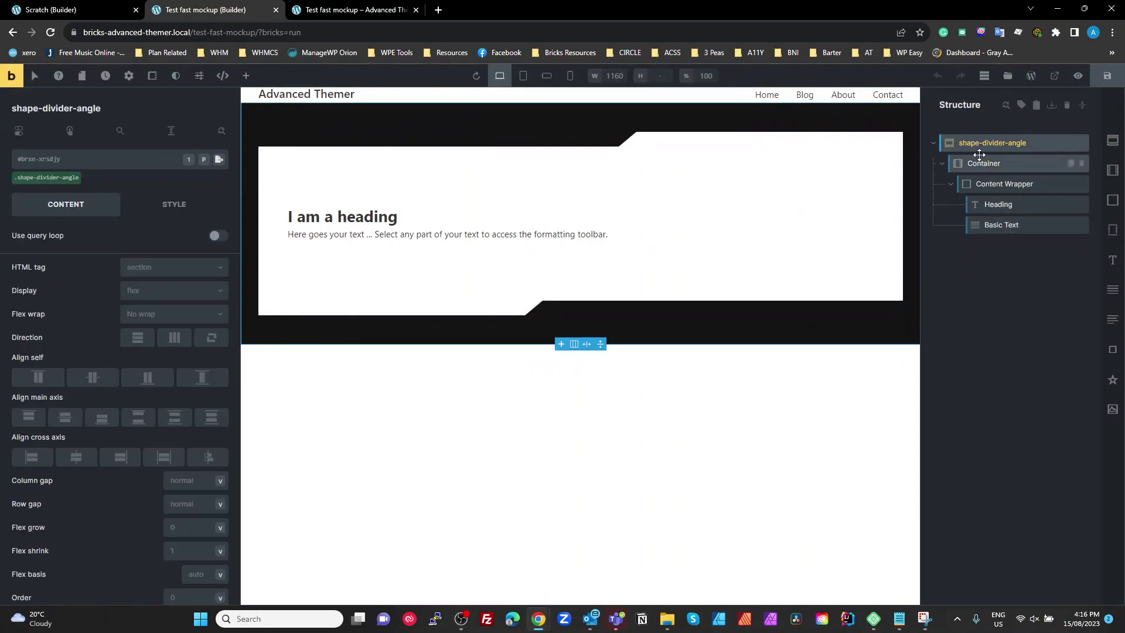
pyautogui.click(41, 178)
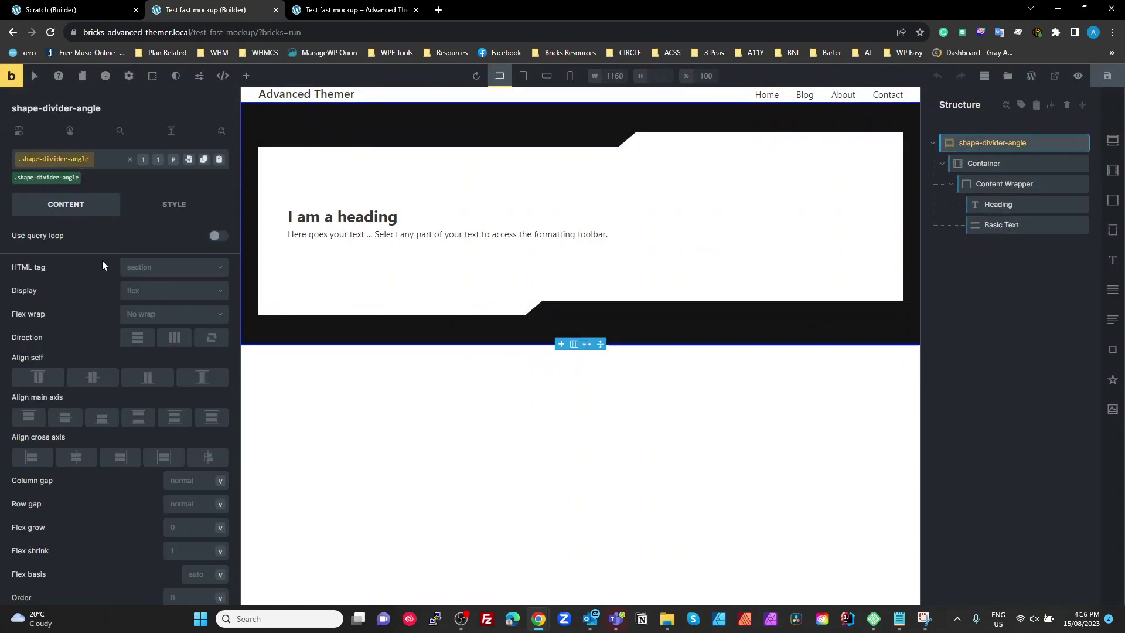
pyautogui.click(172, 205)
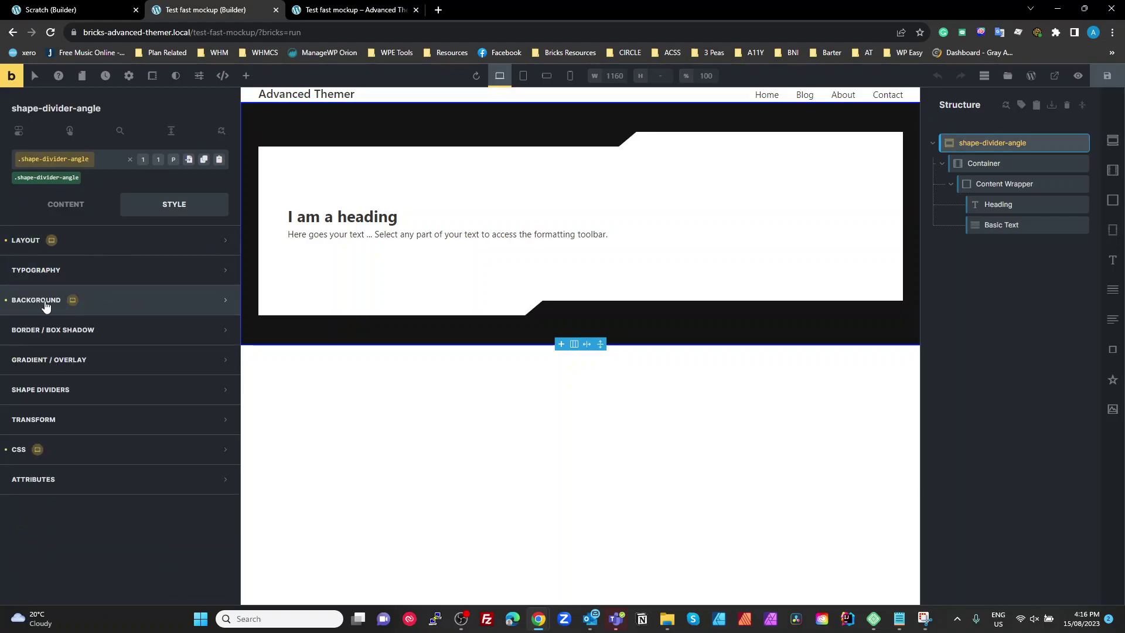
pyautogui.click(17, 450)
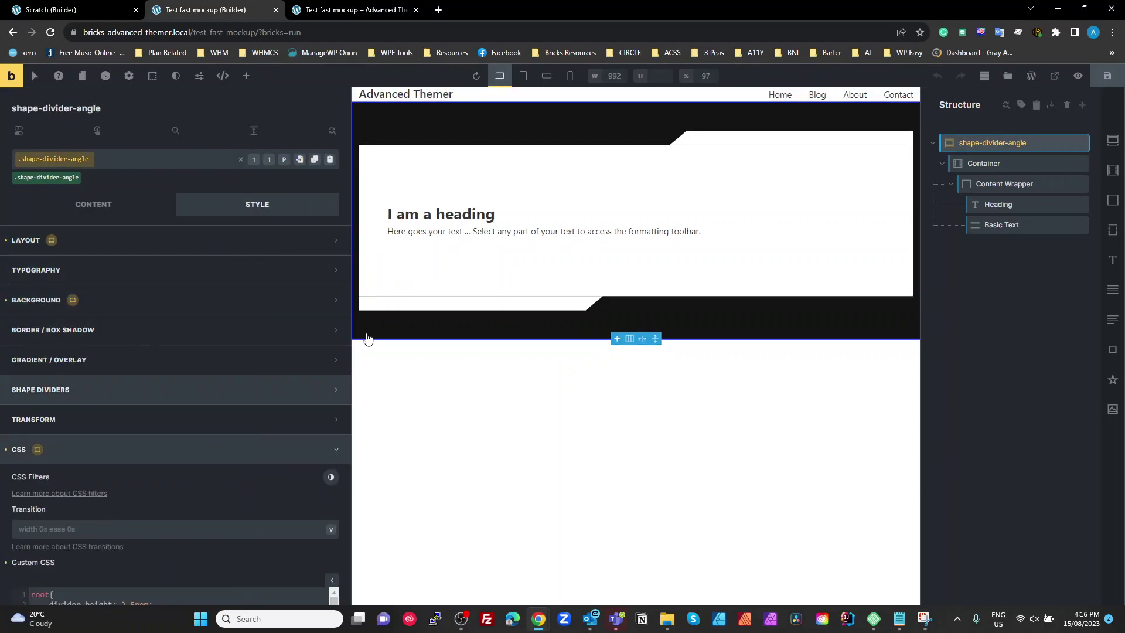
# Step: Inspect the Container's class spacing, then scroll down to its hidden overflow setting
pyautogui.click(972, 162)
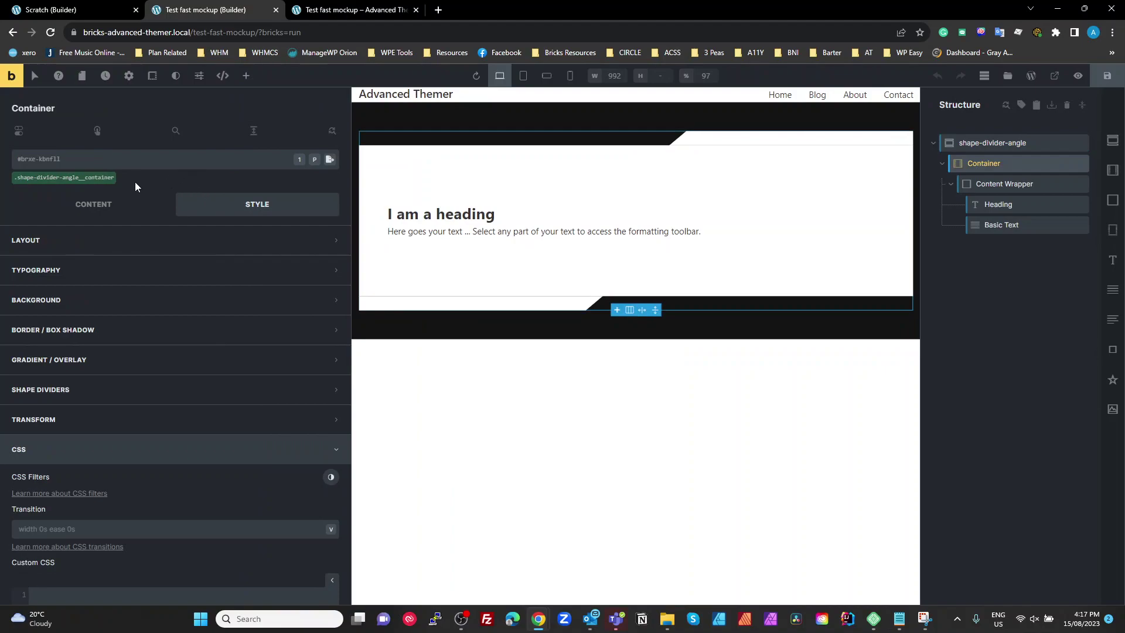
pyautogui.click(90, 178)
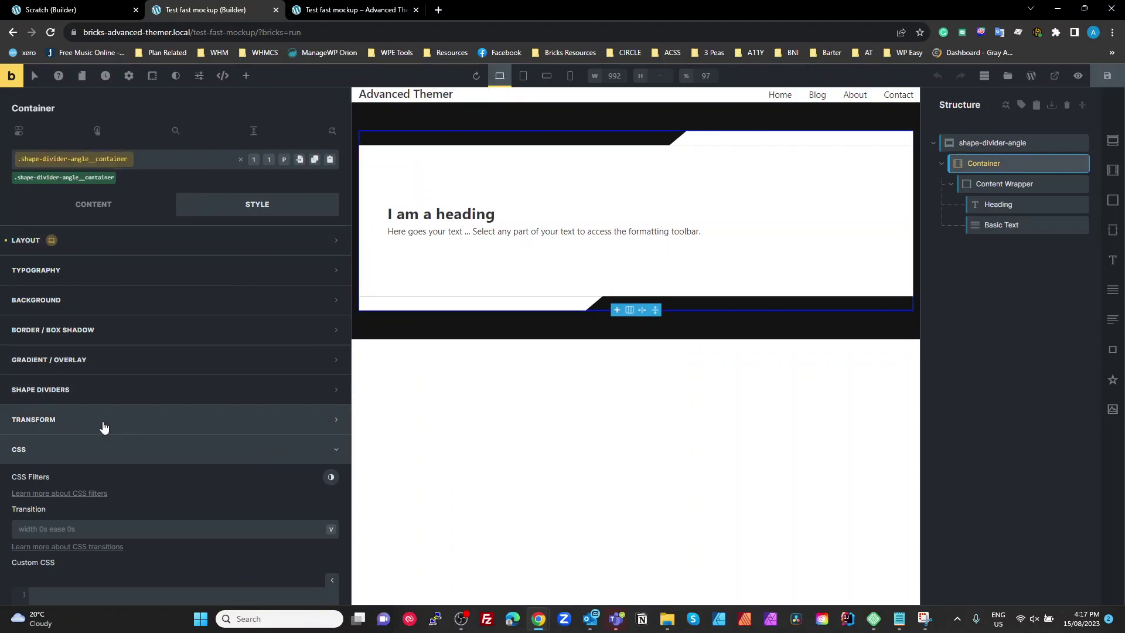
pyautogui.scroll(-4, 123, 463)
pyautogui.scroll(5, 135, 470)
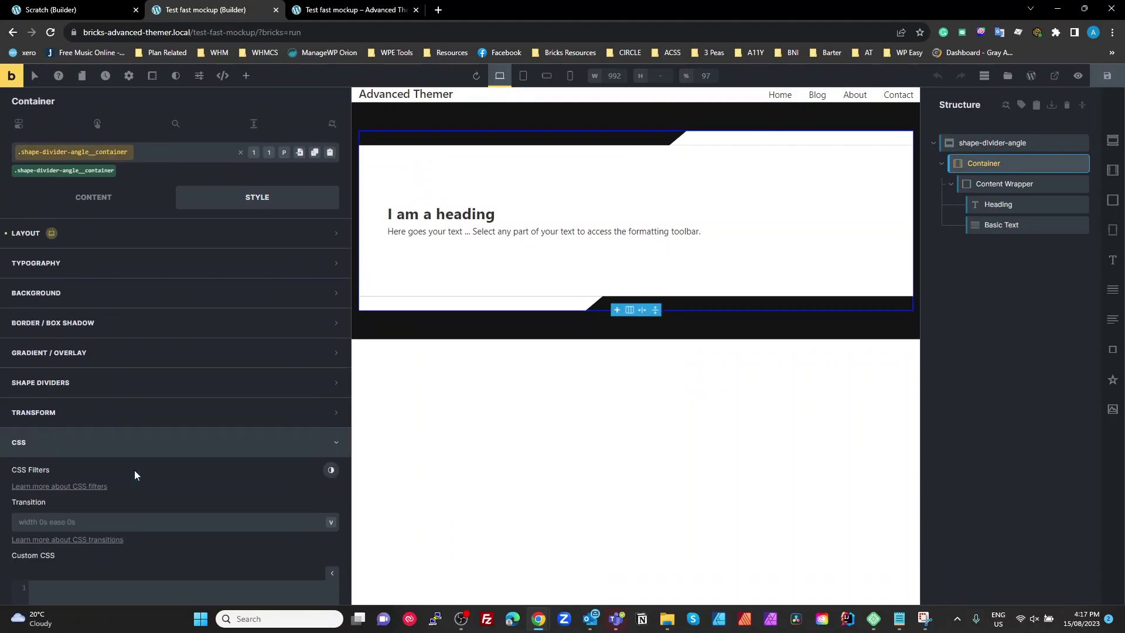
pyautogui.click(156, 251)
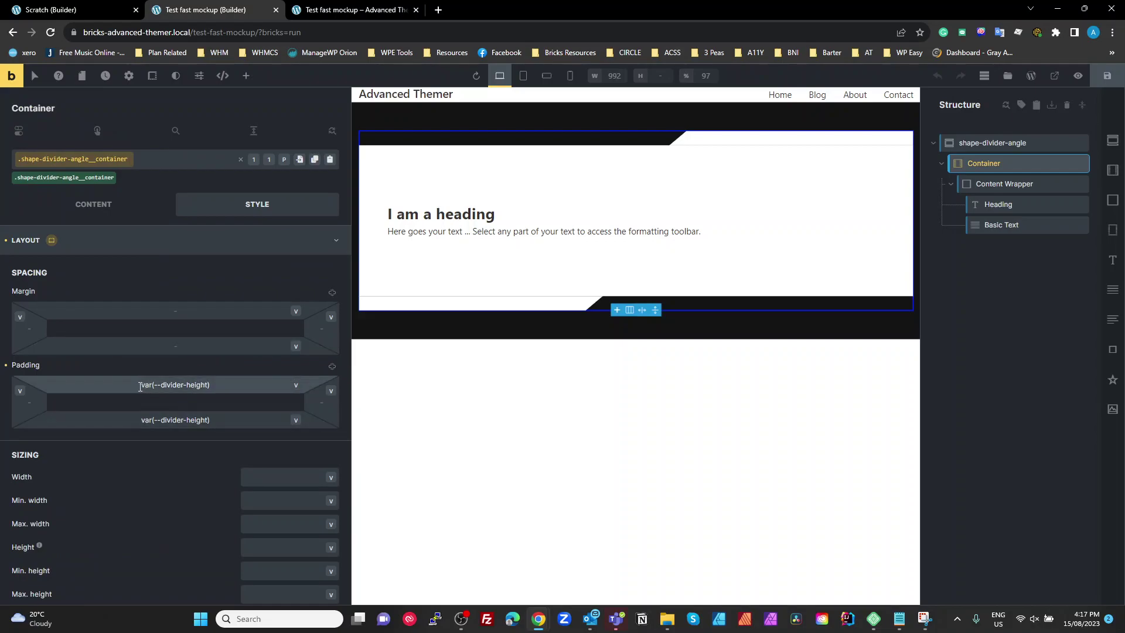
pyautogui.moveTo(140, 387); pyautogui.dragTo(223, 389)
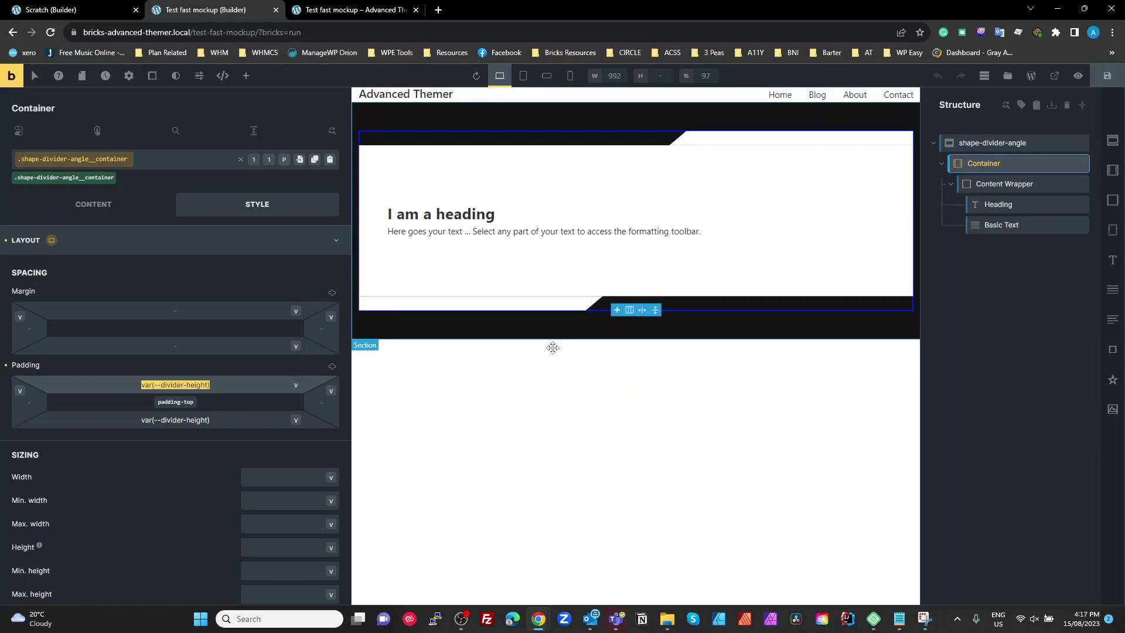
pyautogui.scroll(-5, 221, 432)
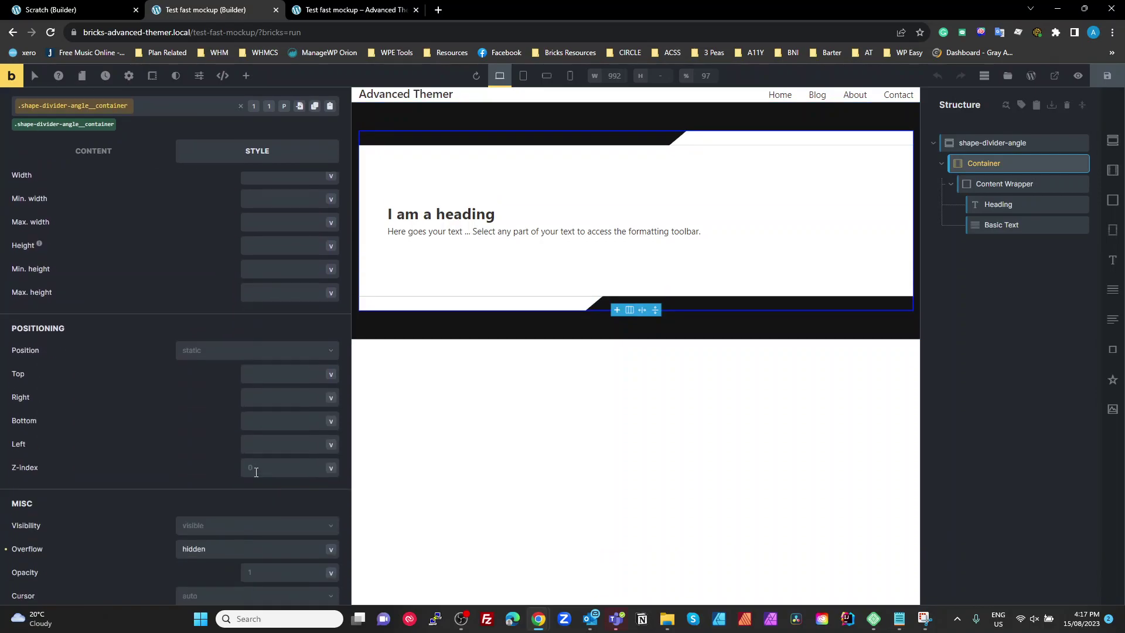
pyautogui.scroll(-1, 256, 472)
pyautogui.moveTo(226, 492); pyautogui.dragTo(139, 493)
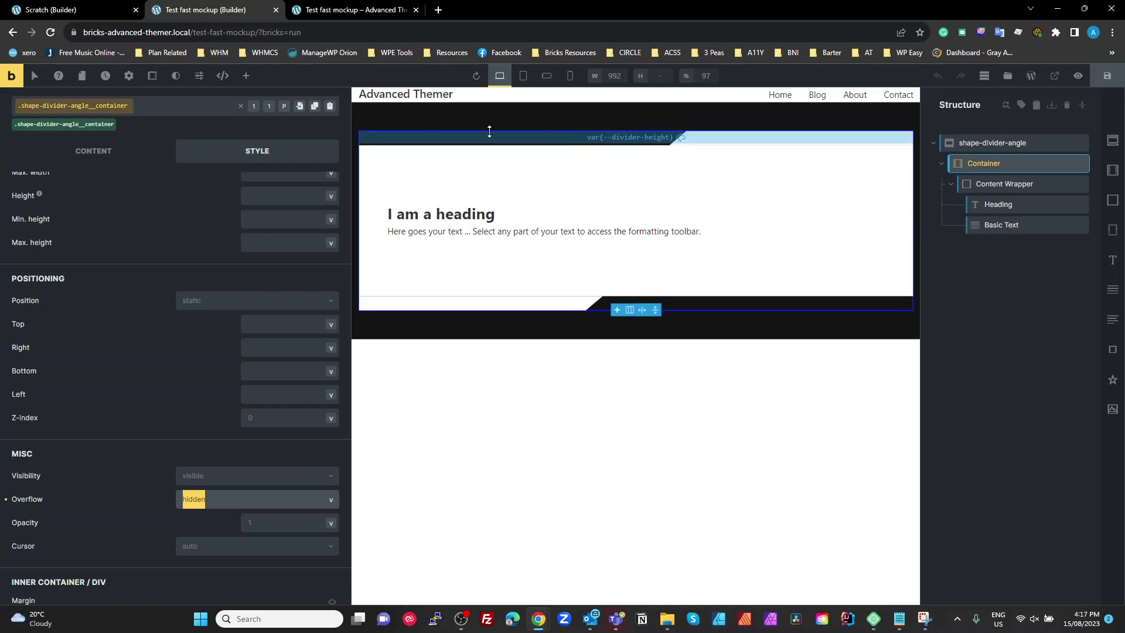
# Step: Step through the section, Container and Content Wrapper to see the wrapper's 100/50 padding
pyautogui.click(954, 143)
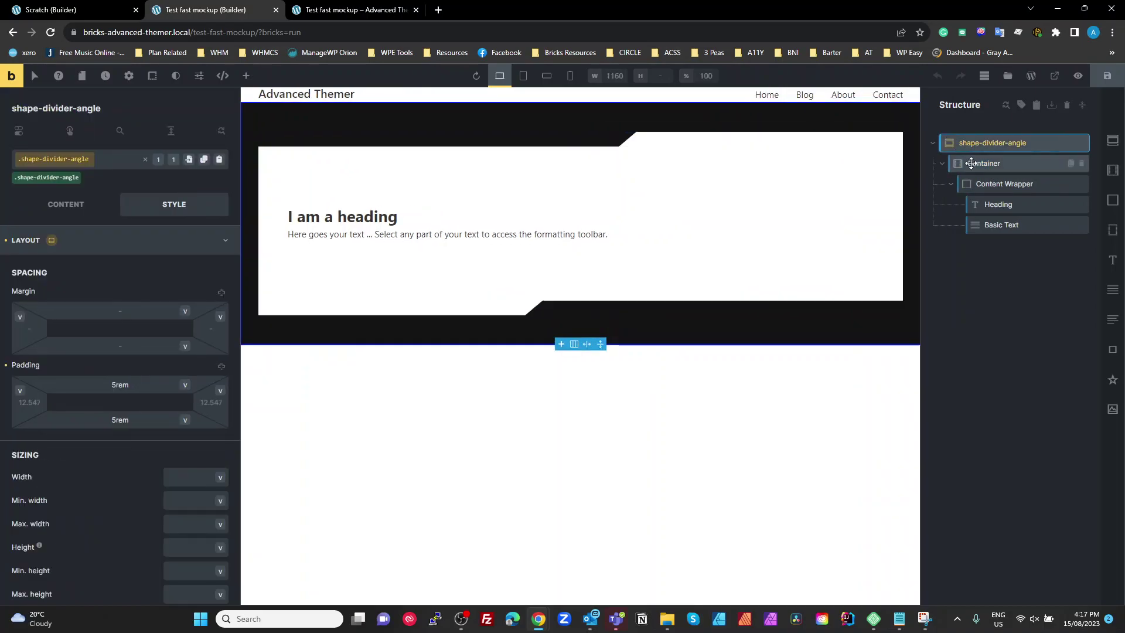
pyautogui.click(971, 164)
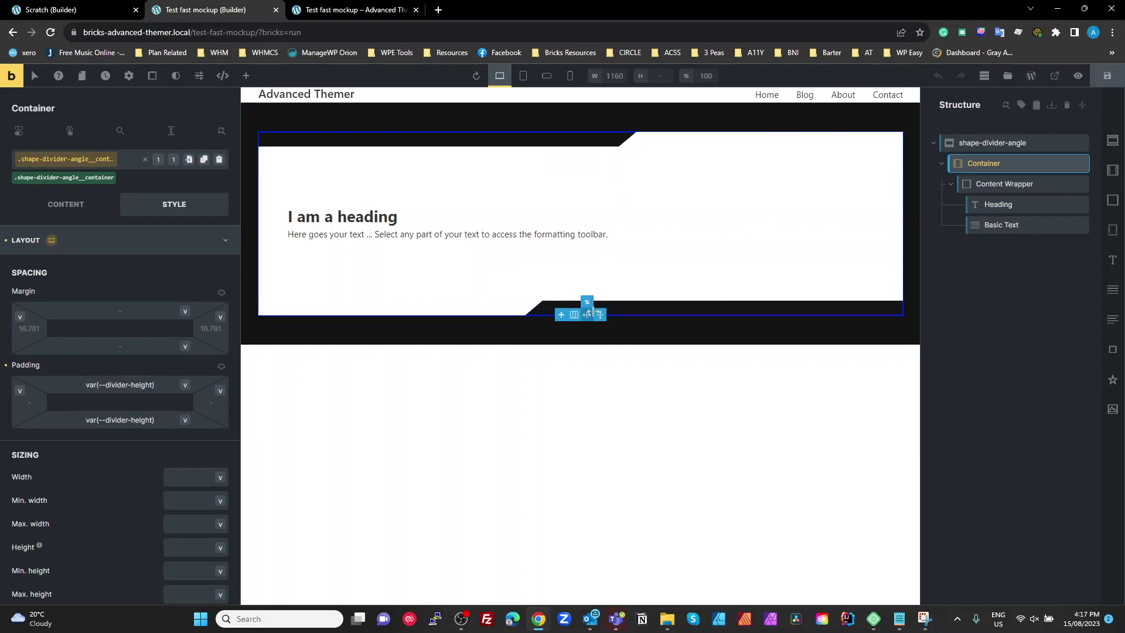
pyautogui.click(963, 185)
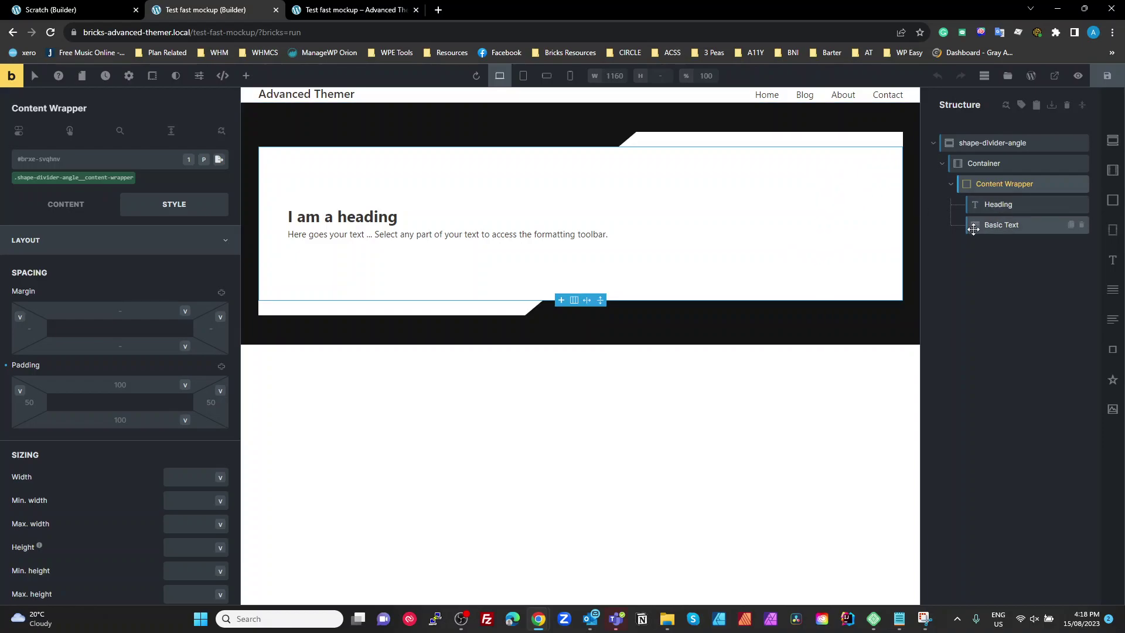
# Step: Recheck the Container and Content Wrapper, then reselect the shape-divider-angle section with 5rem padding
pyautogui.click(977, 169)
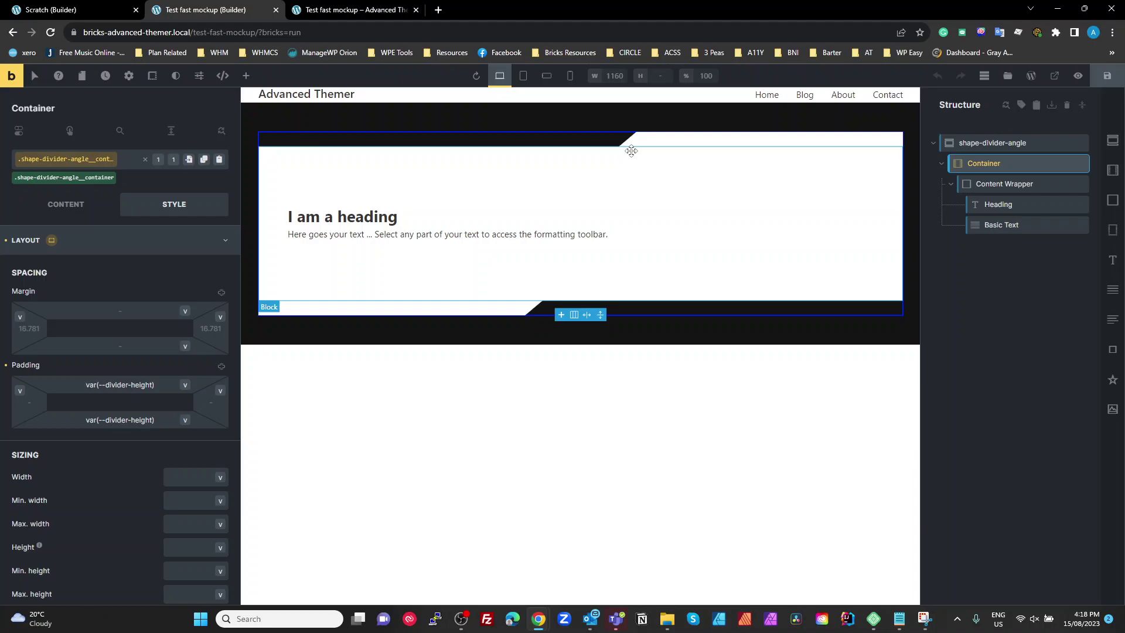
pyautogui.click(977, 182)
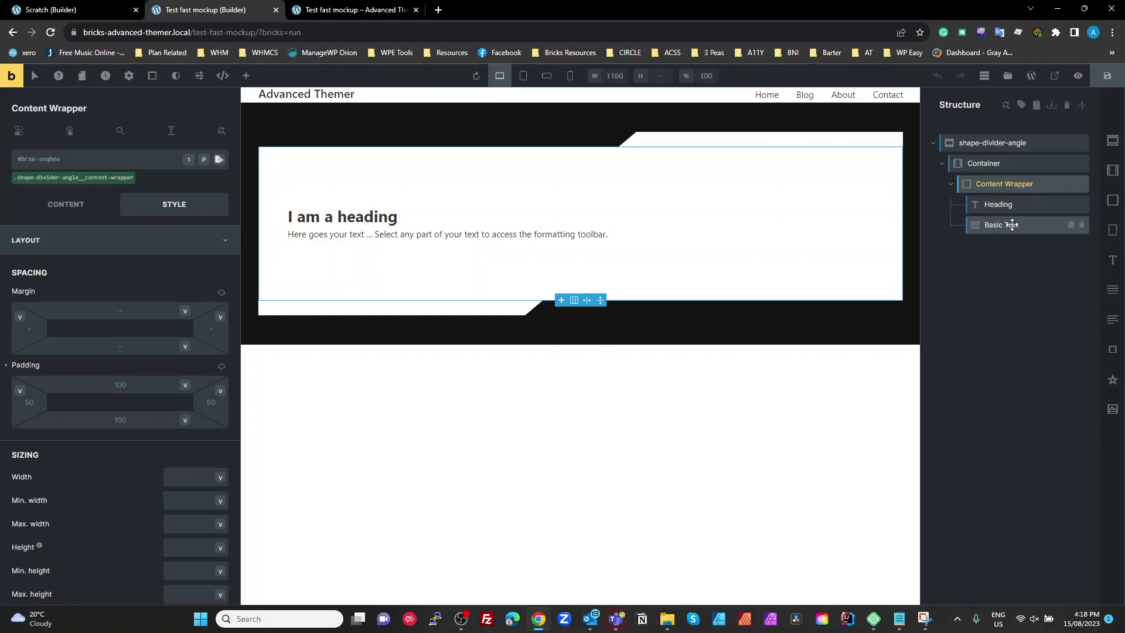
pyautogui.click(985, 145)
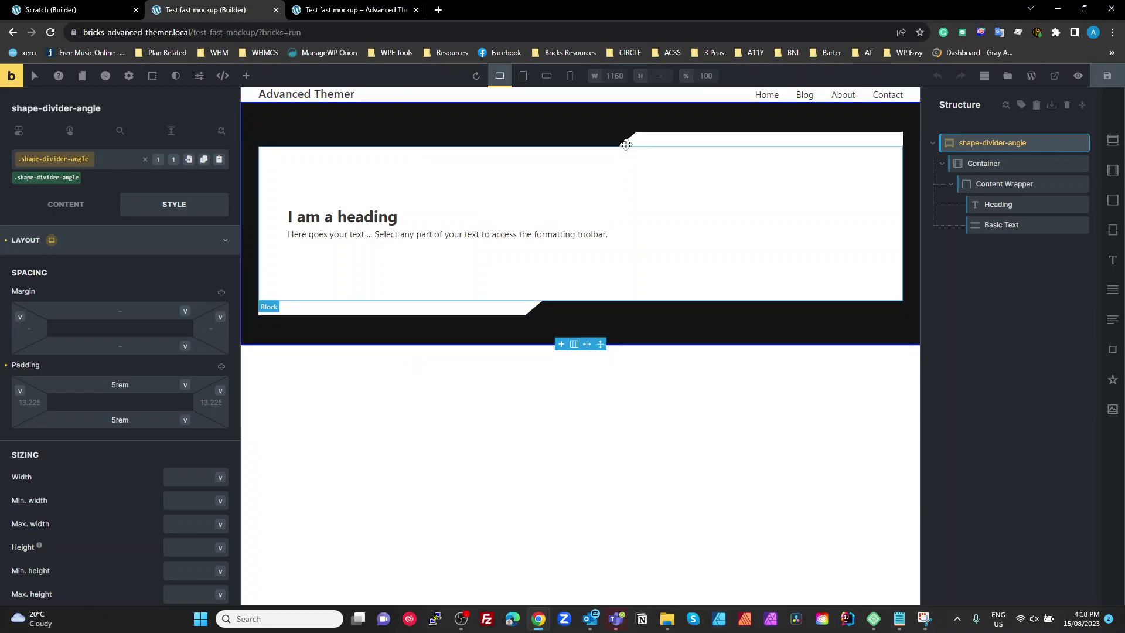
# Step: Set the section background to the dark navy swatch from the Main palette
pyautogui.click(66, 241)
pyautogui.click(35, 300)
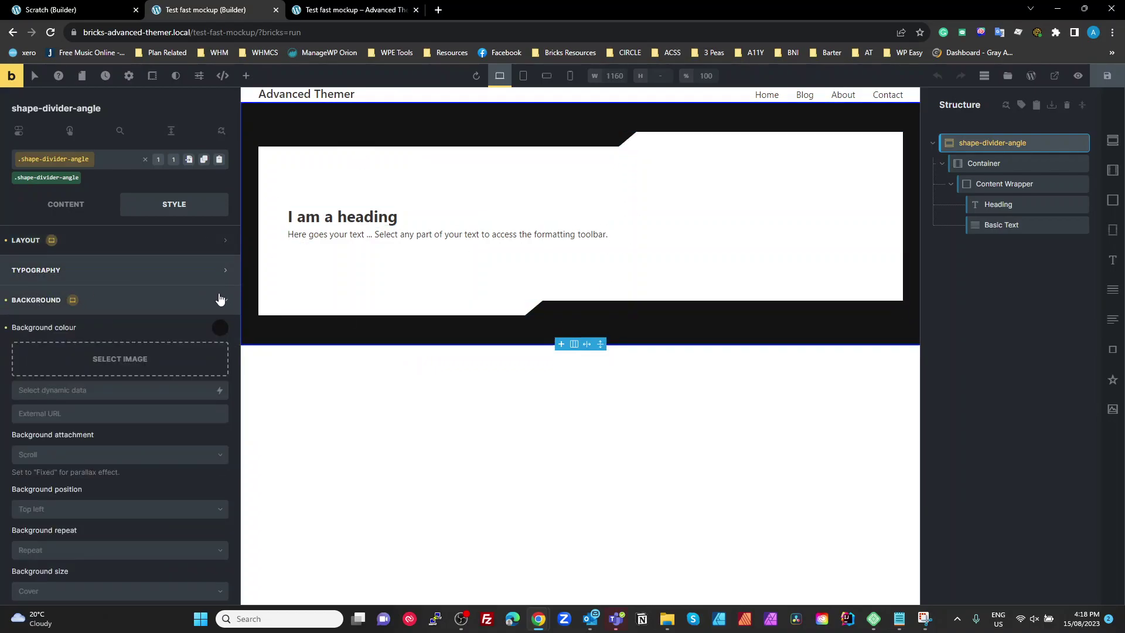
pyautogui.click(221, 328)
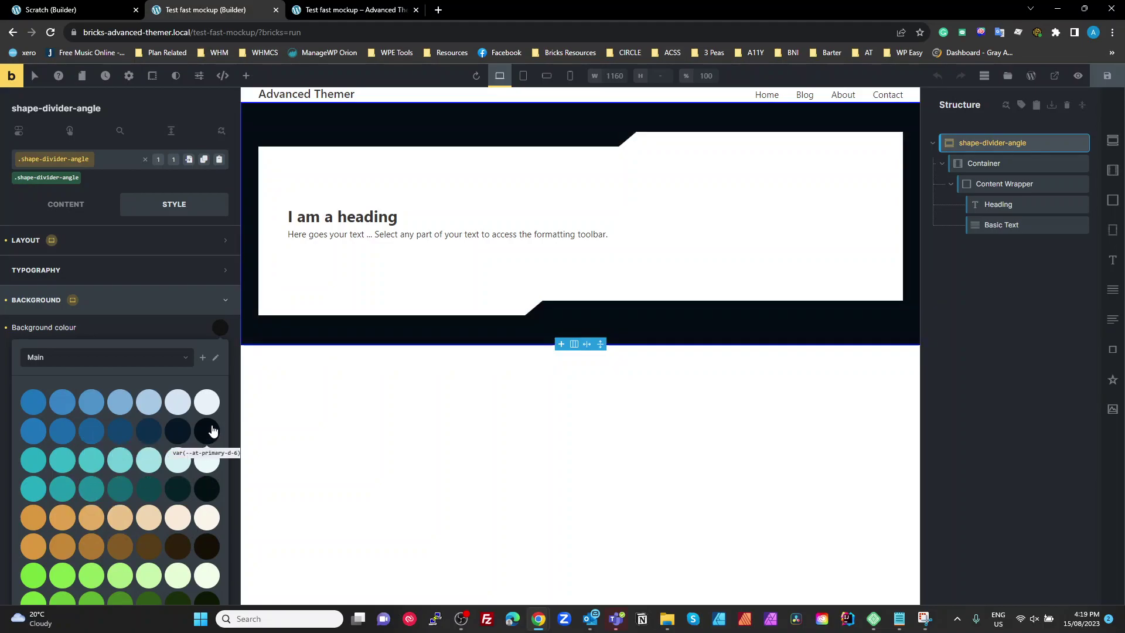
pyautogui.click(156, 447)
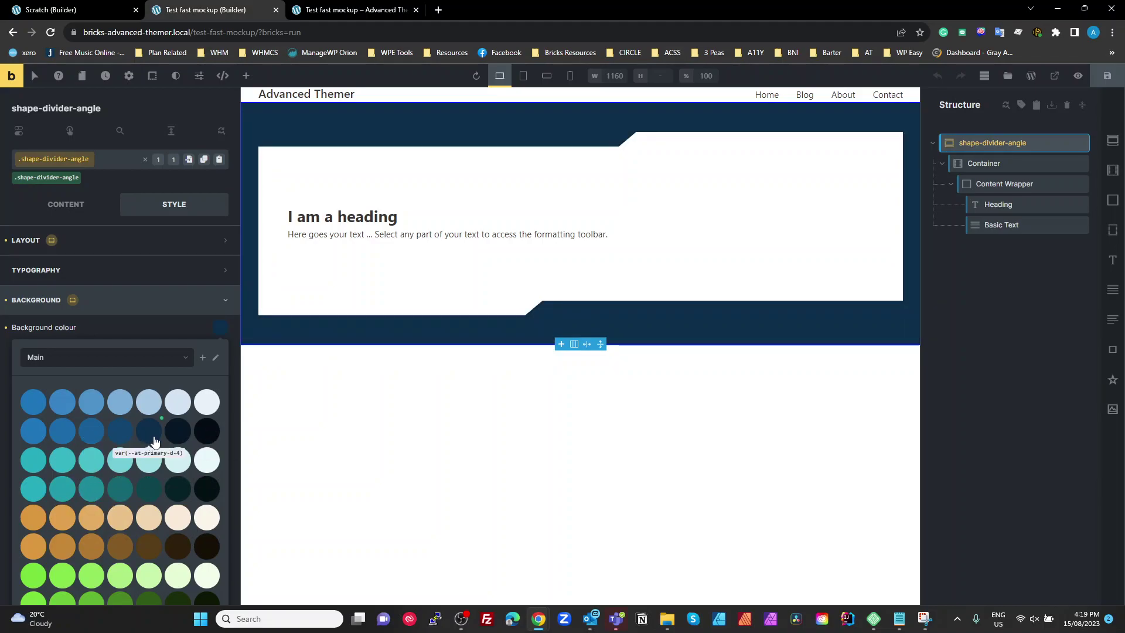
pyautogui.click(126, 306)
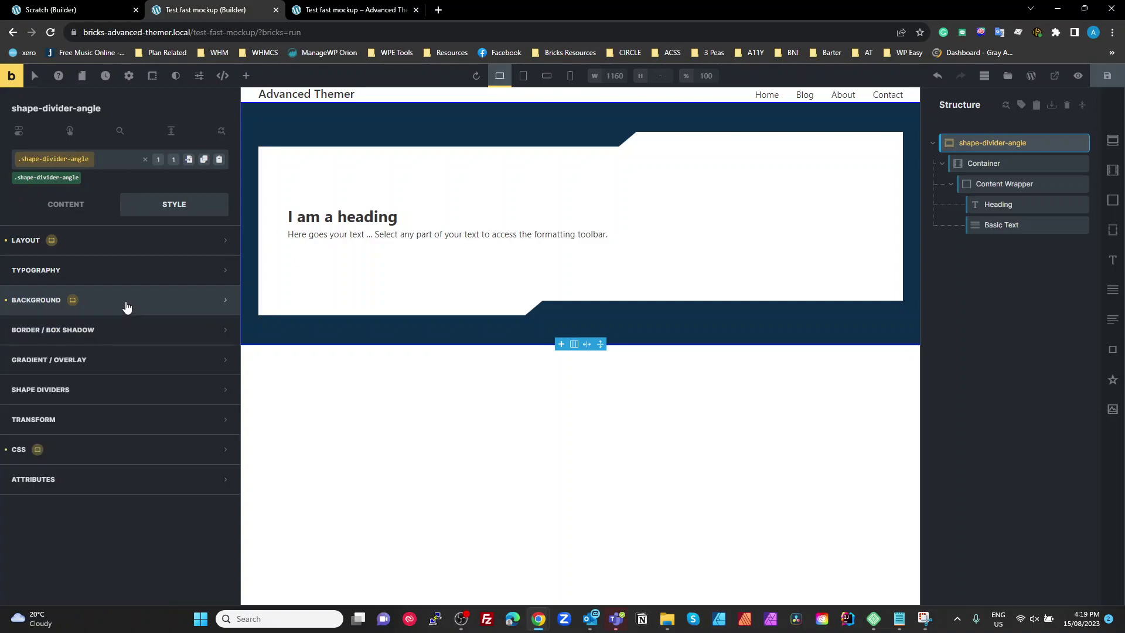
# Step: Edit the custom CSS divider variables, testing height 2.5rem, width 45% and skew -50deg
pyautogui.click(83, 451)
pyautogui.scroll(-4, 169, 420)
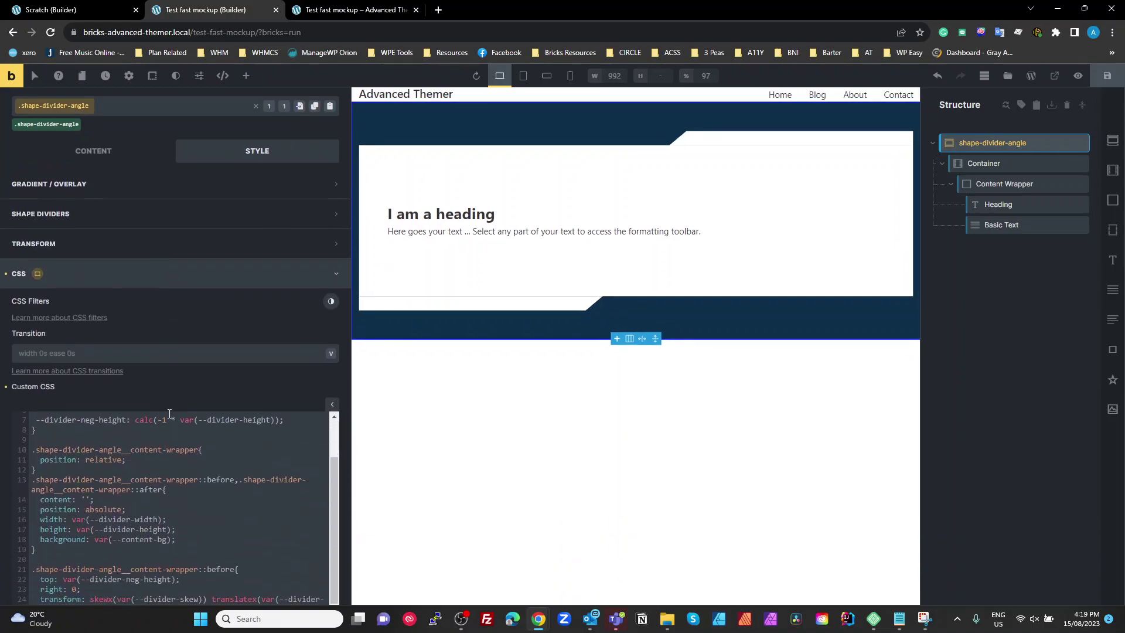
pyautogui.scroll(2, 171, 420)
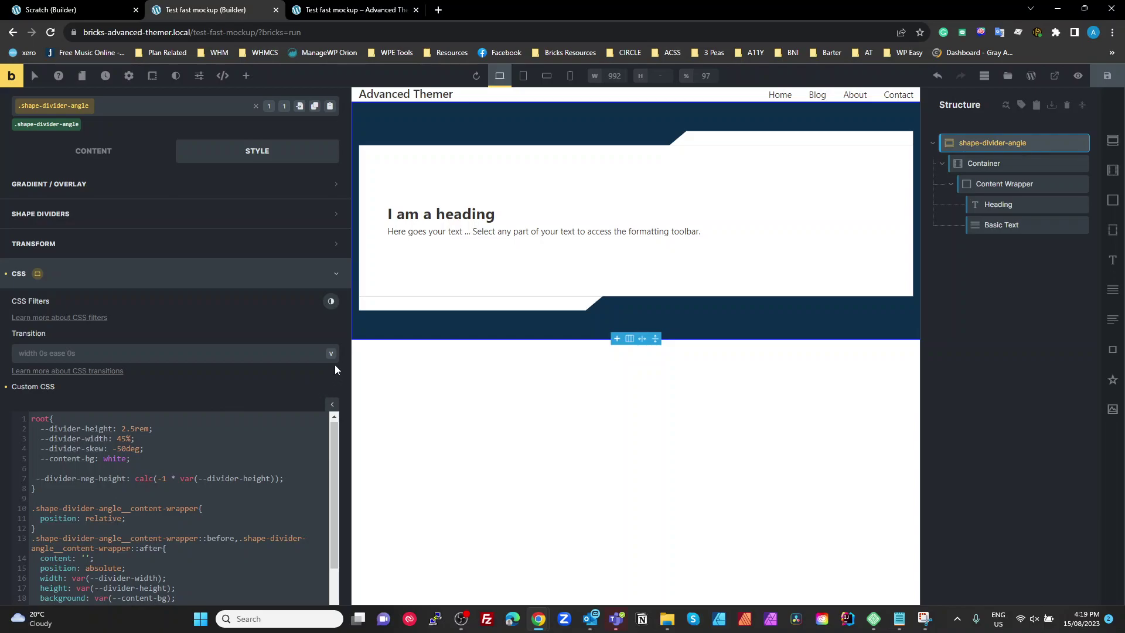
pyautogui.scroll(-3, 335, 366)
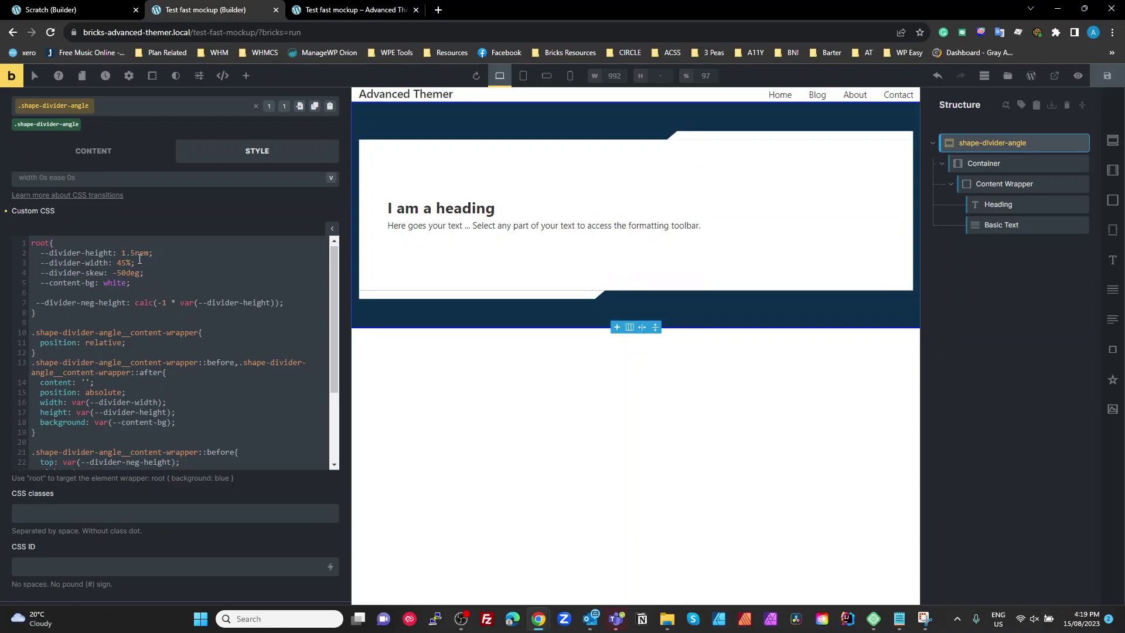
pyautogui.press('BackSpace')
pyautogui.write('2')
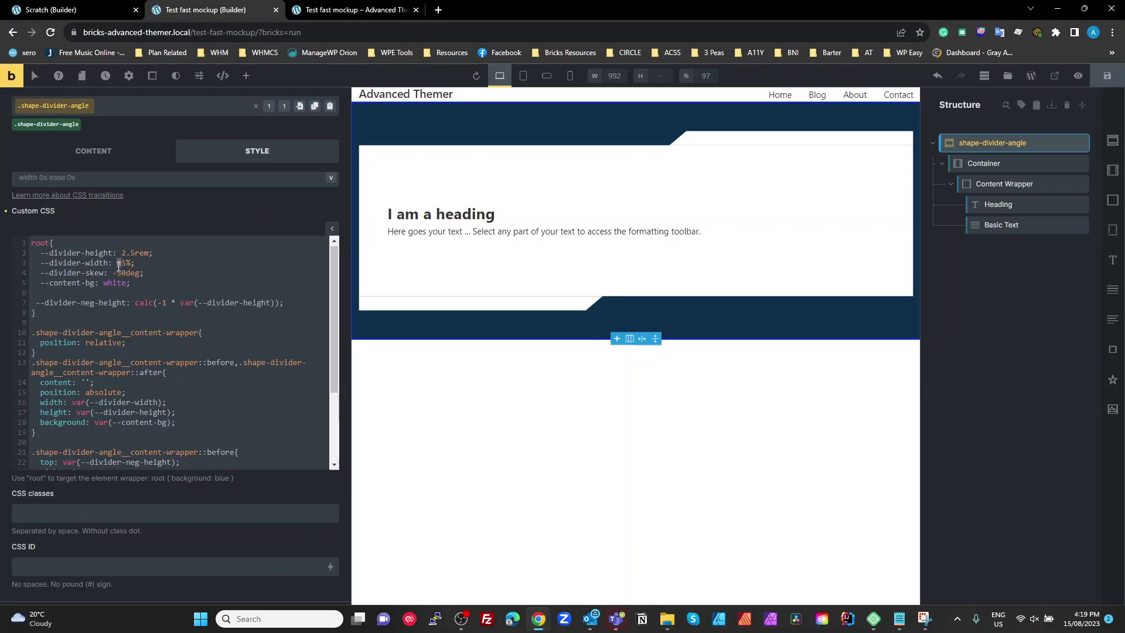
pyautogui.write('3')
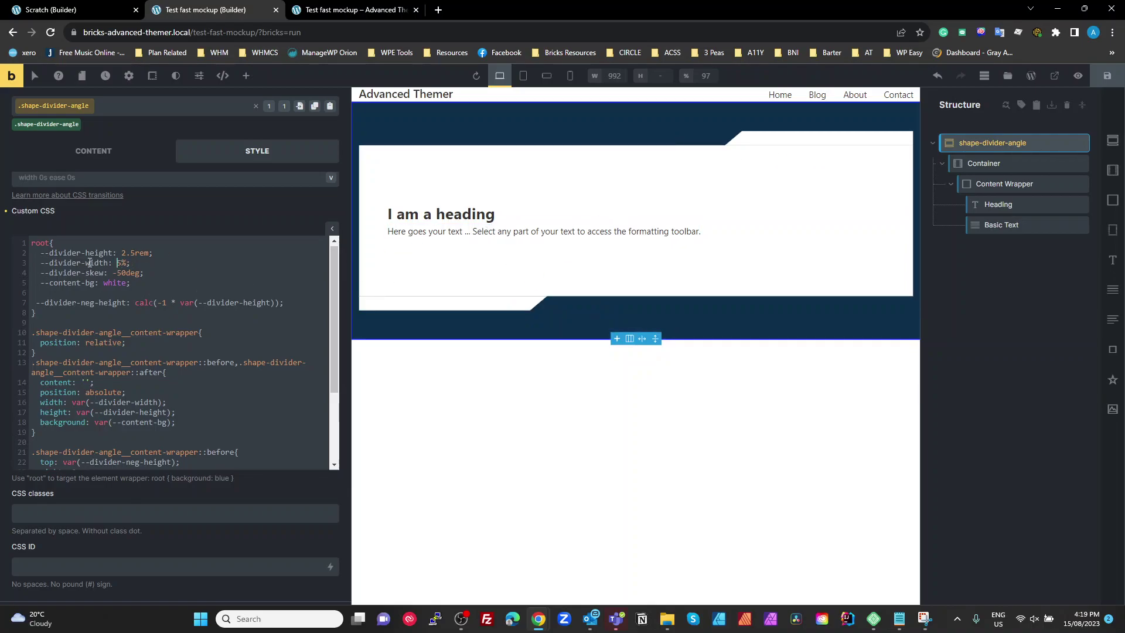
pyautogui.write('4')
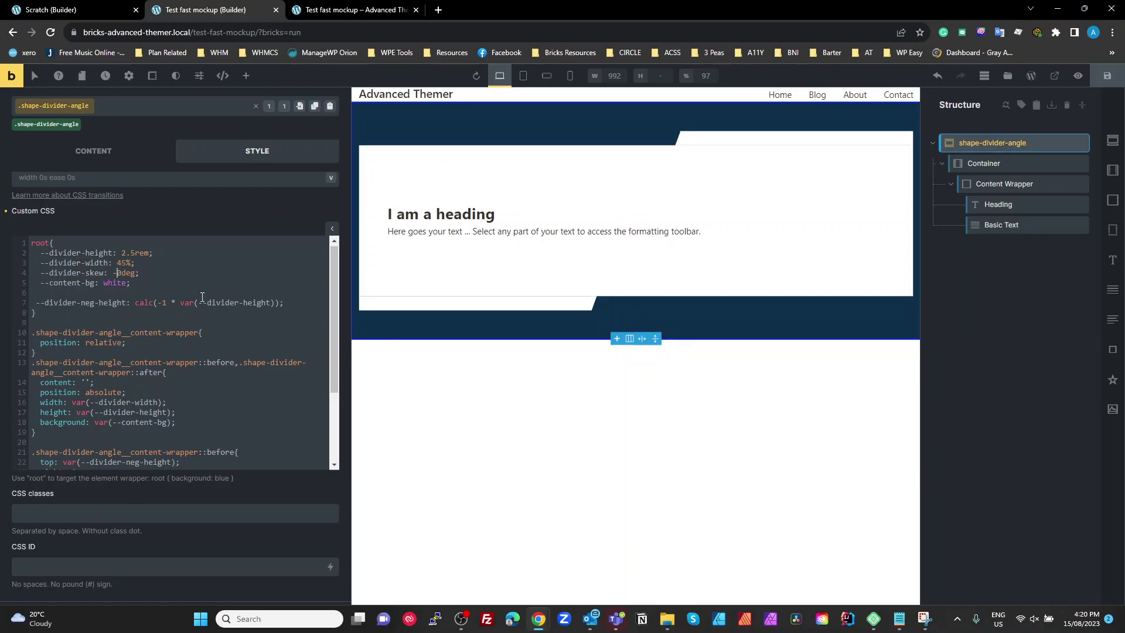
pyautogui.write('5')
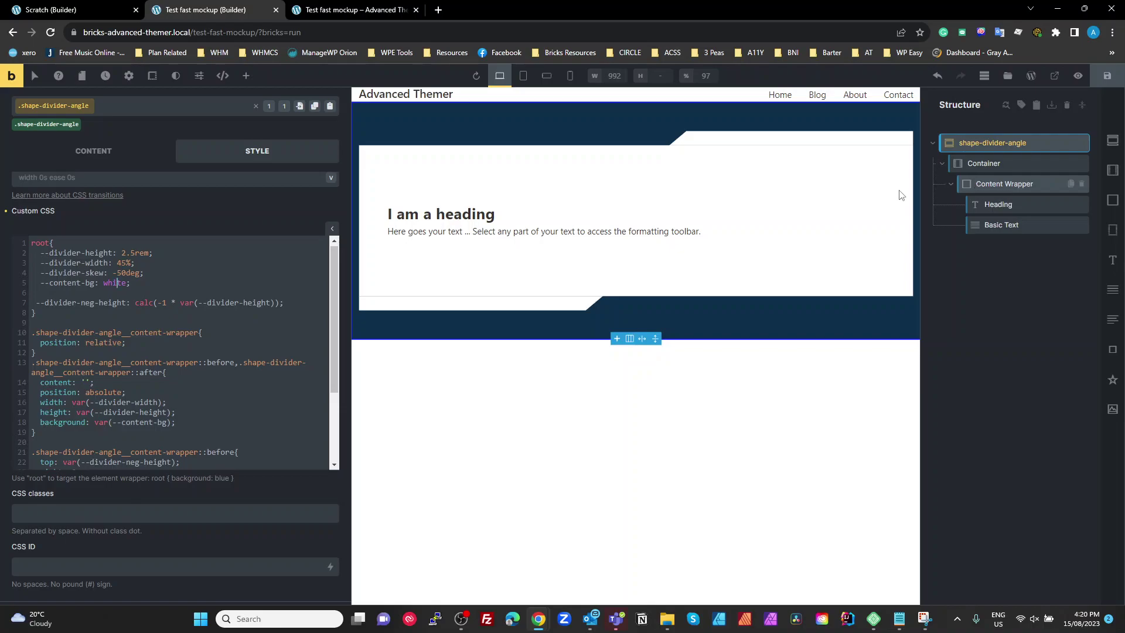
pyautogui.doubleClick(115, 283)
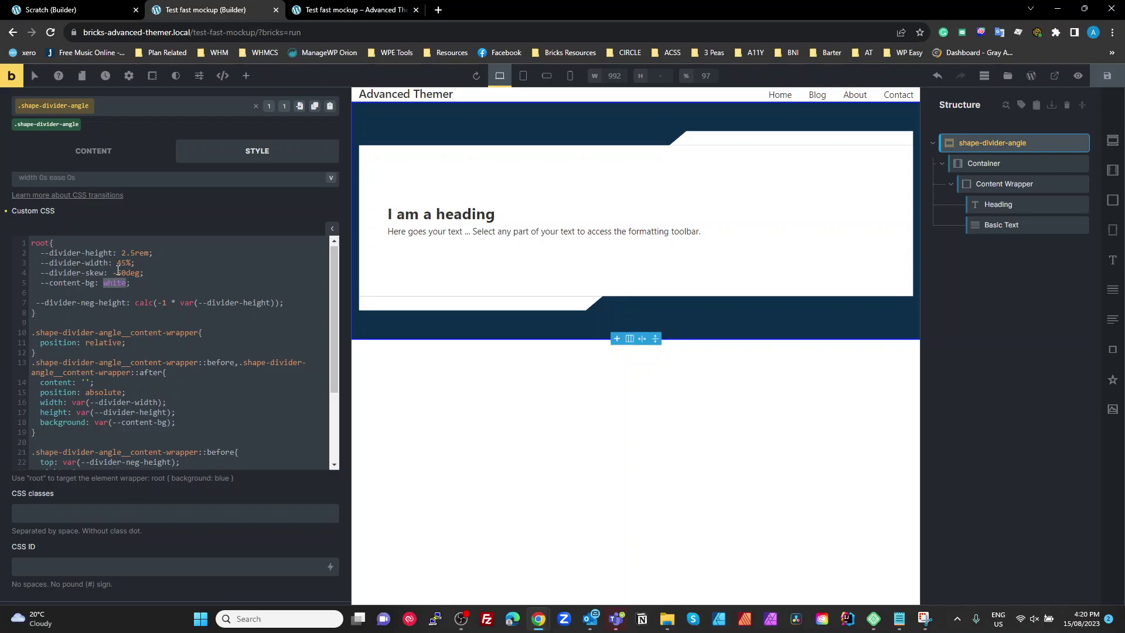
pyautogui.write('red')
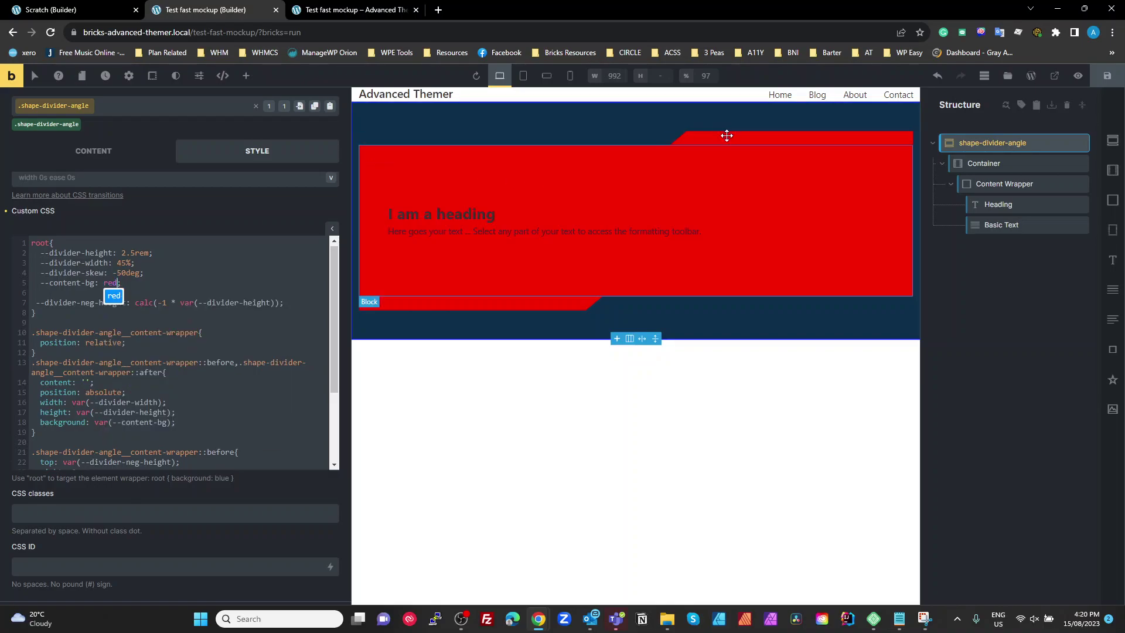
pyautogui.click(111, 296)
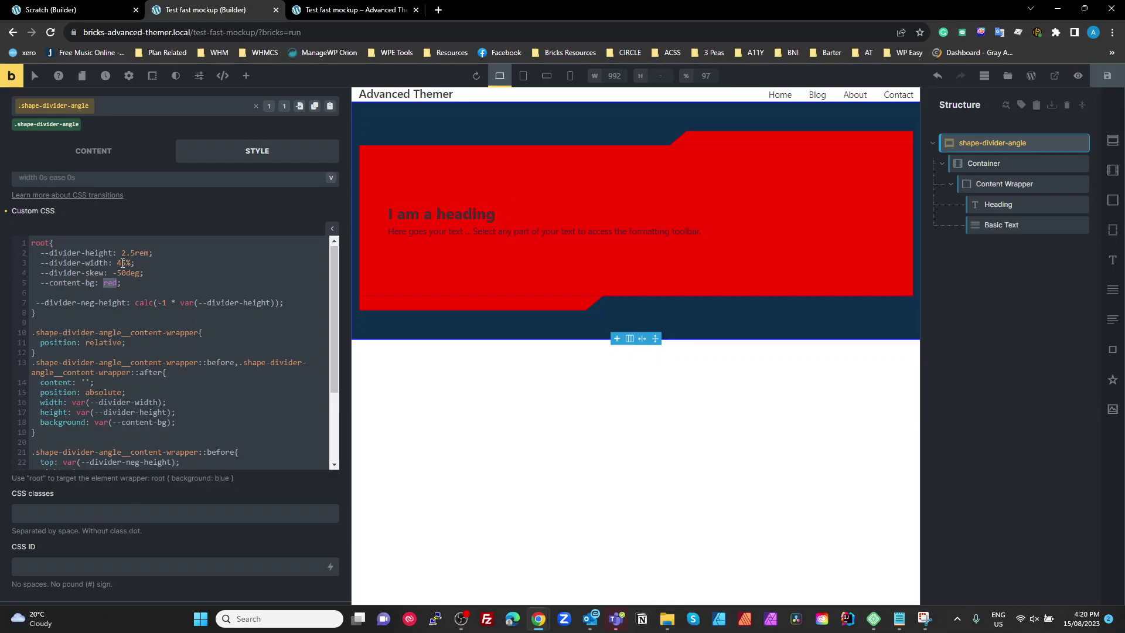
pyautogui.write('white')
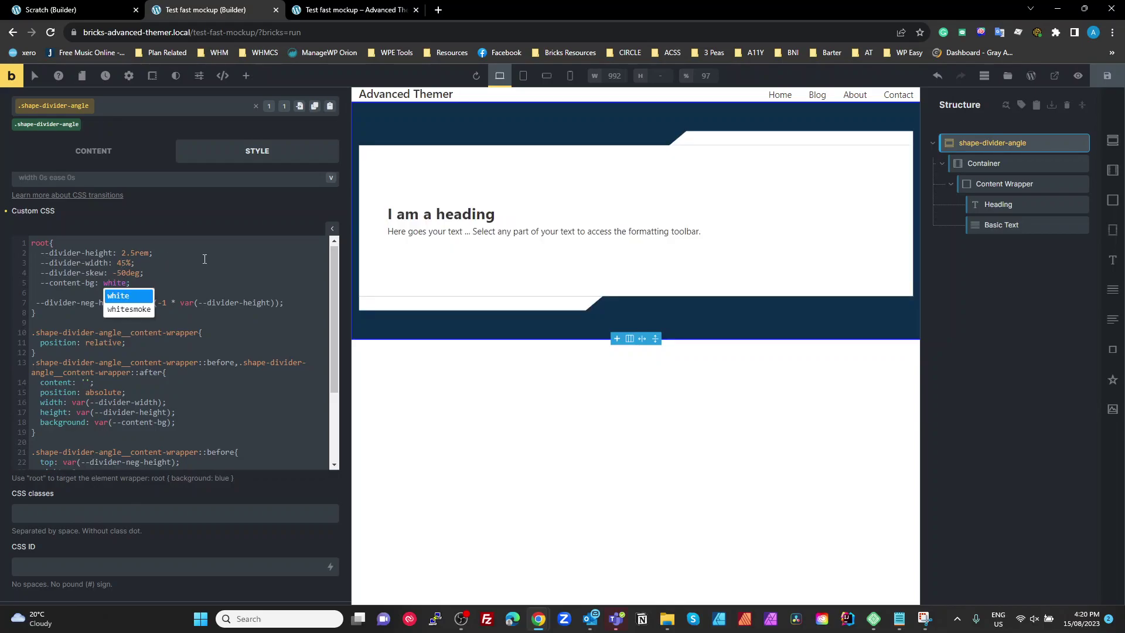
pyautogui.click(194, 263)
pyautogui.moveTo(38, 305); pyautogui.dragTo(125, 299)
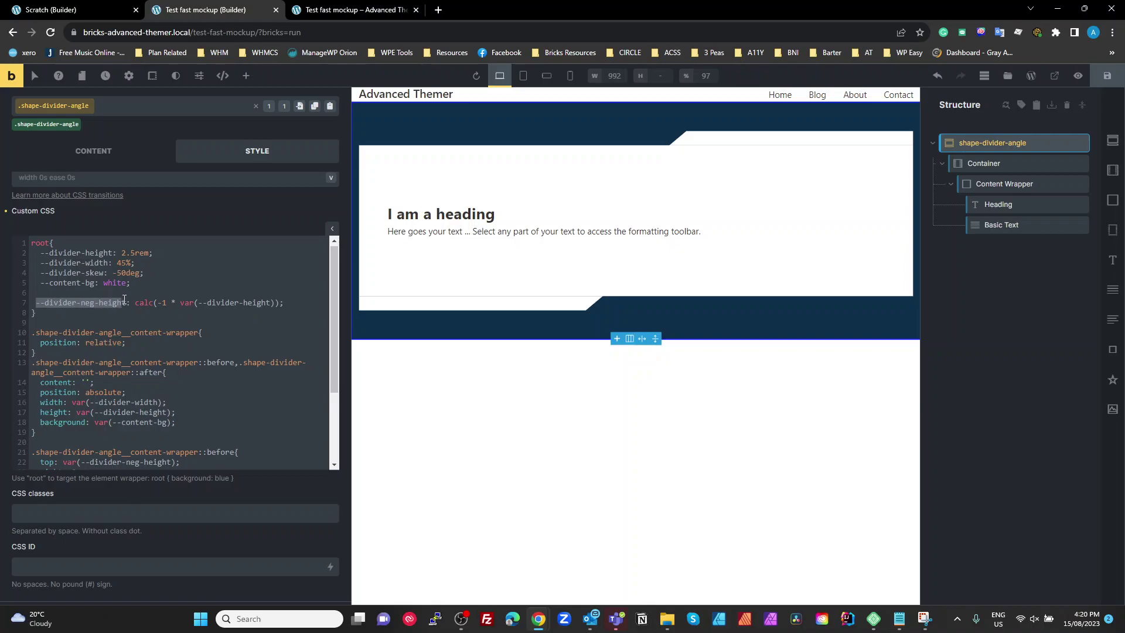
pyautogui.click(122, 304)
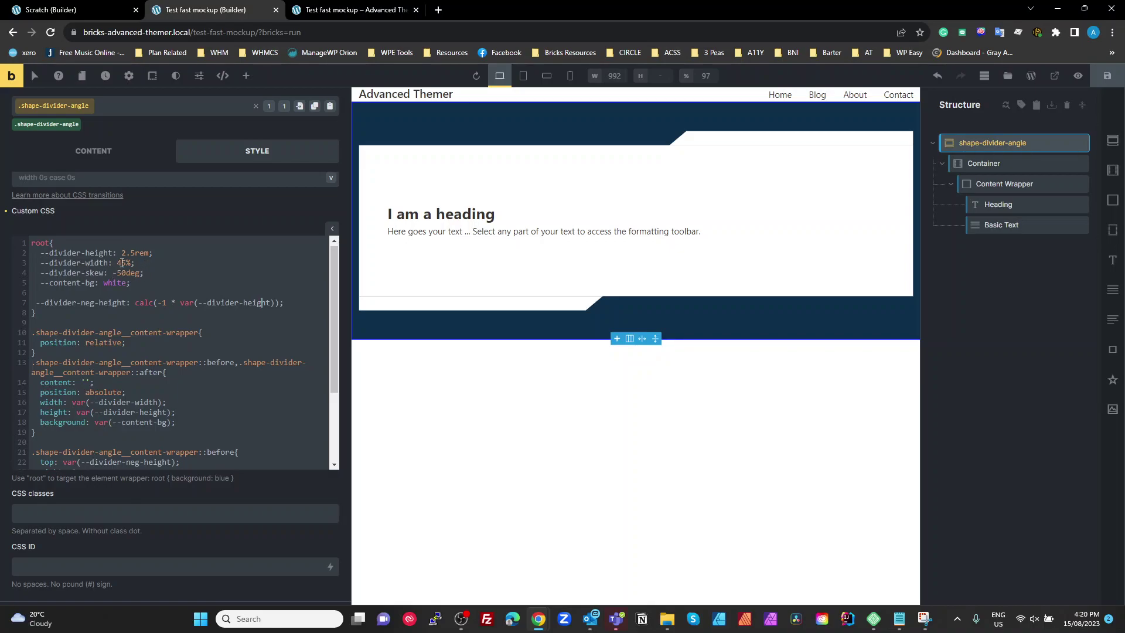
pyautogui.moveTo(122, 253); pyautogui.dragTo(142, 250)
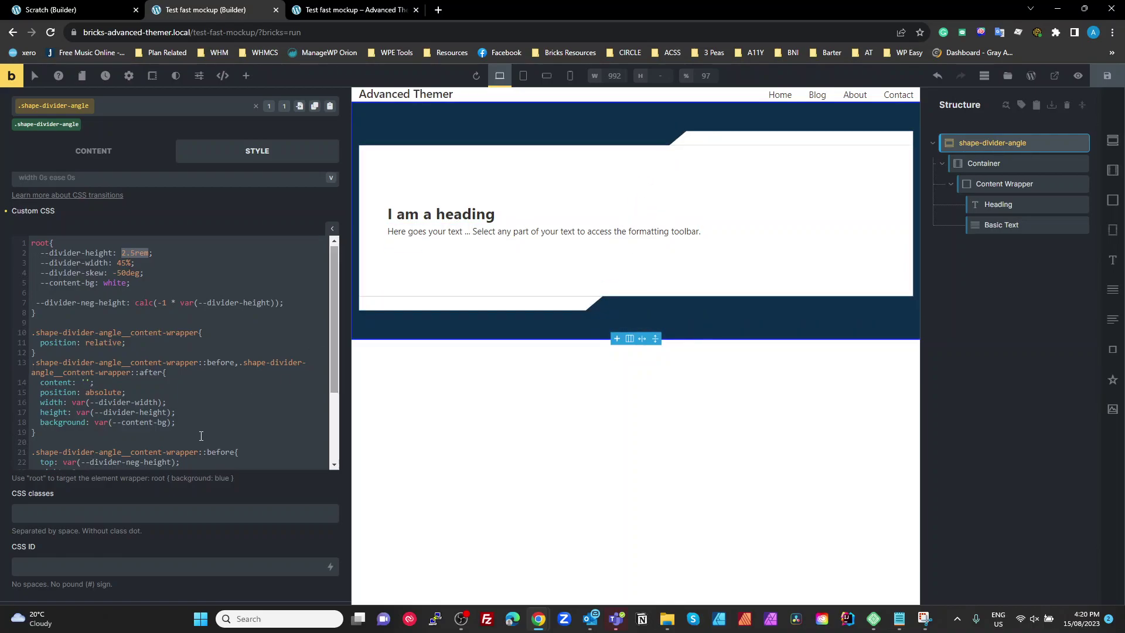
pyautogui.click(229, 323)
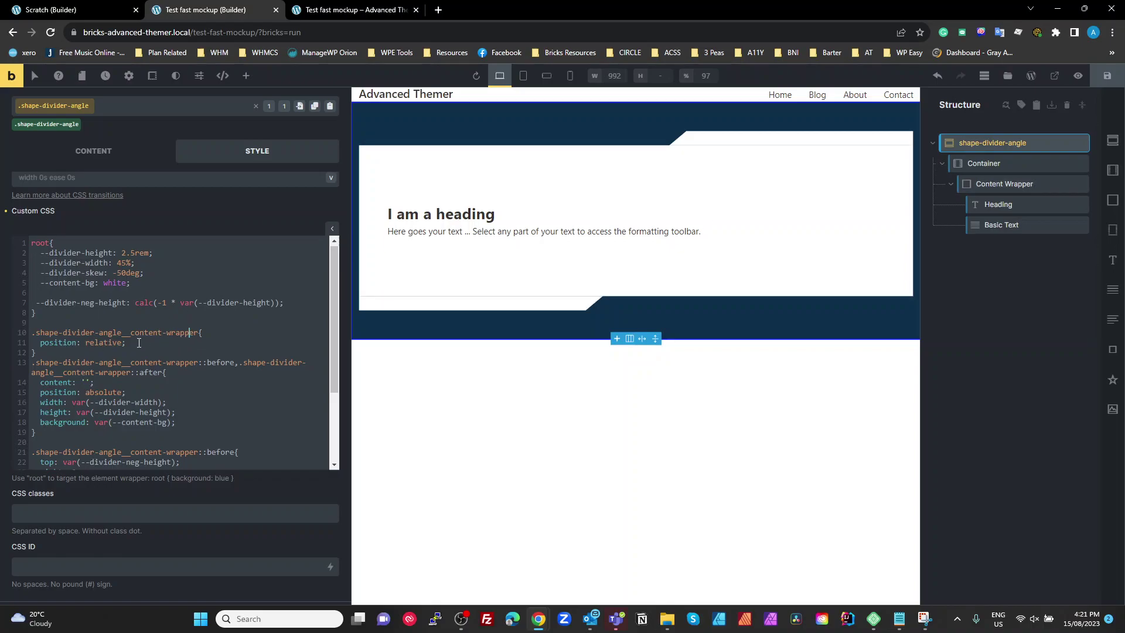
pyautogui.doubleClick(102, 344)
pyautogui.click(140, 373)
pyautogui.scroll(-2, 213, 373)
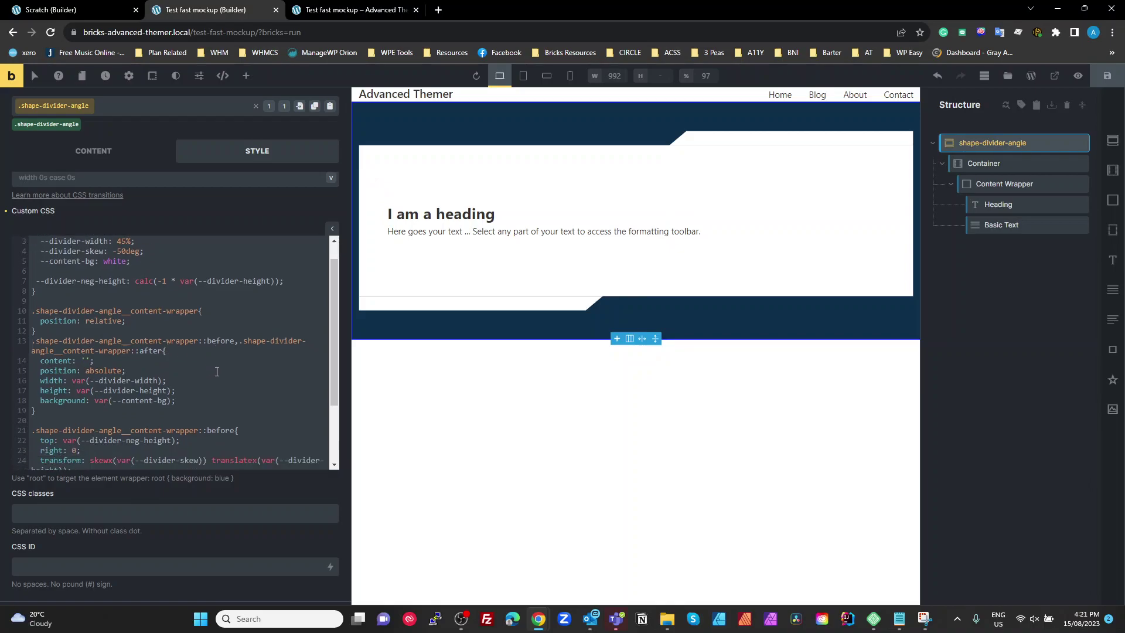
pyautogui.doubleClick(219, 306)
pyautogui.click(144, 314)
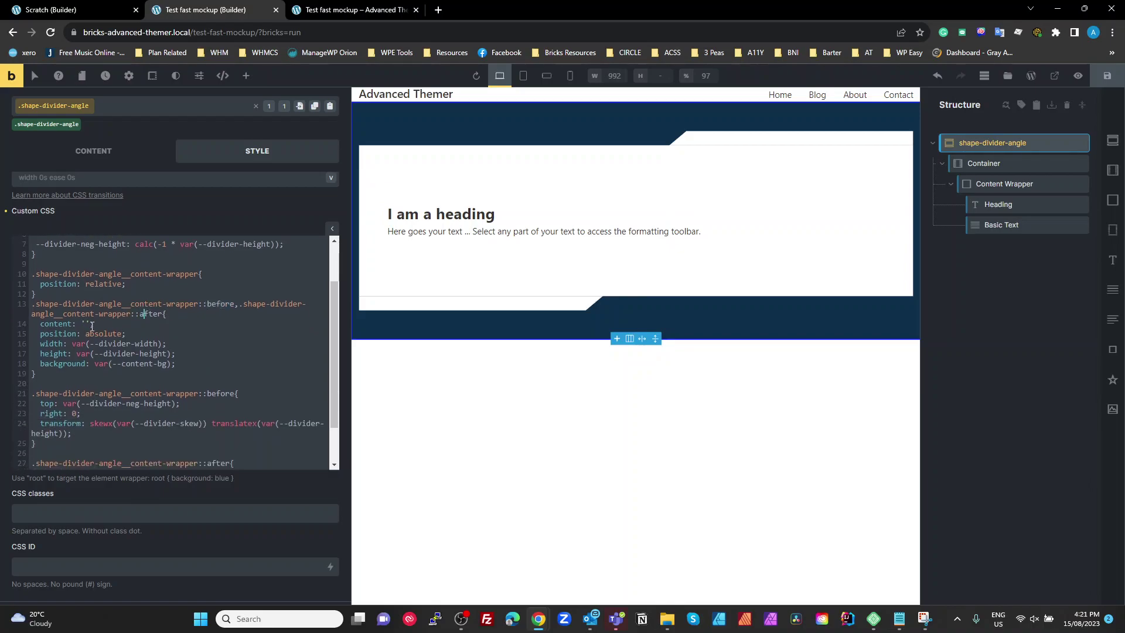
pyautogui.click(47, 323)
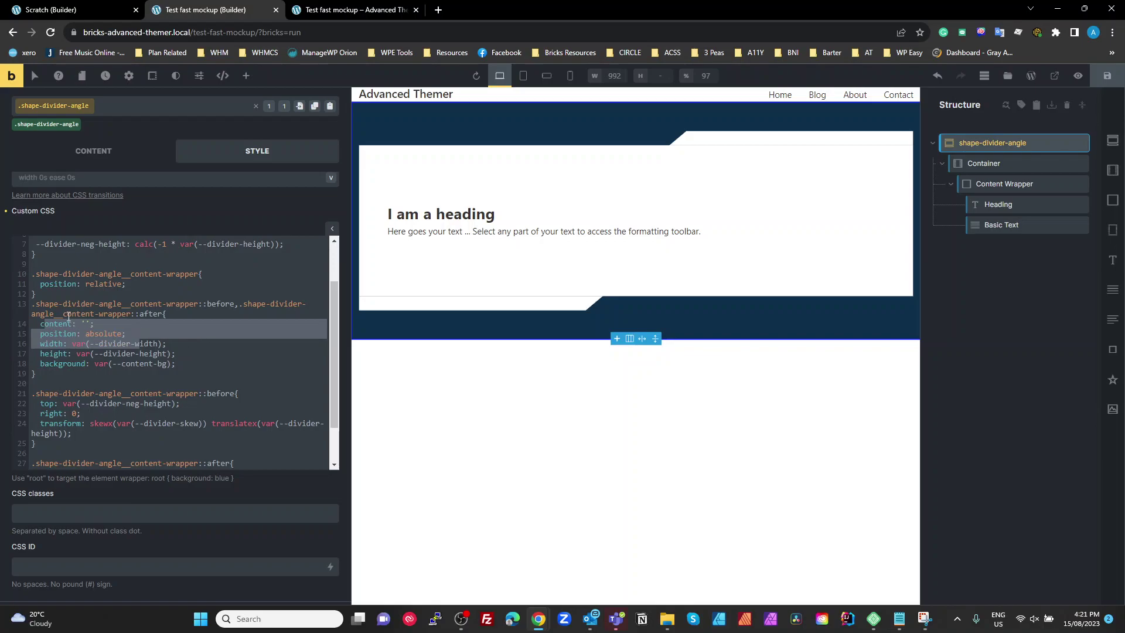
pyautogui.click(68, 316)
pyautogui.click(171, 353)
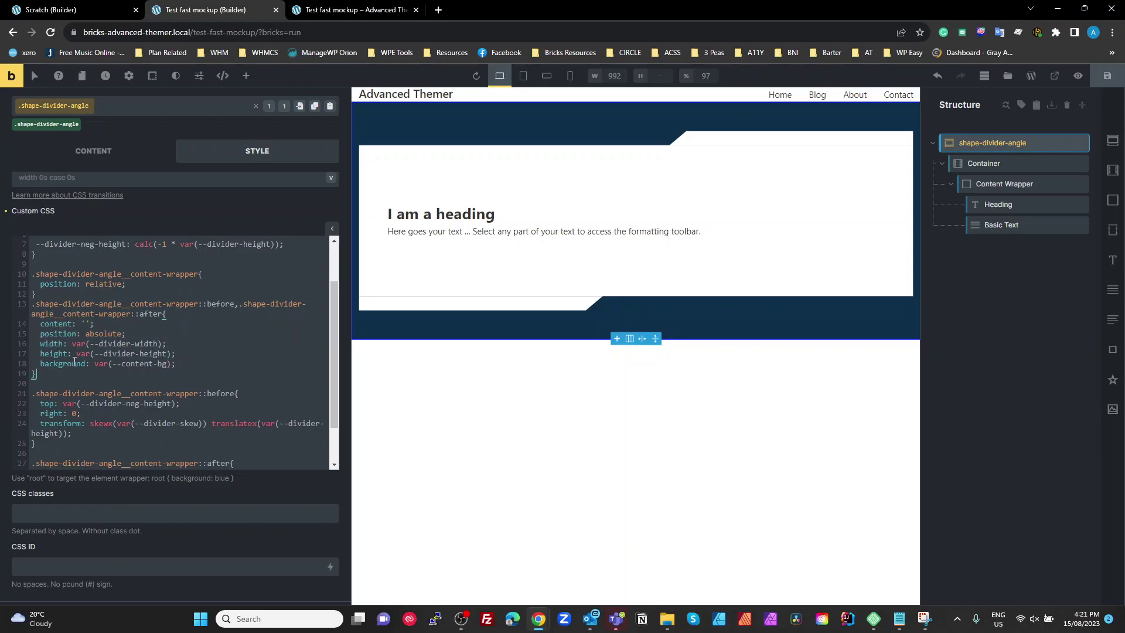
pyautogui.moveTo(170, 364); pyautogui.dragTo(109, 358)
pyautogui.scroll(-2, 222, 375)
pyautogui.doubleClick(223, 340)
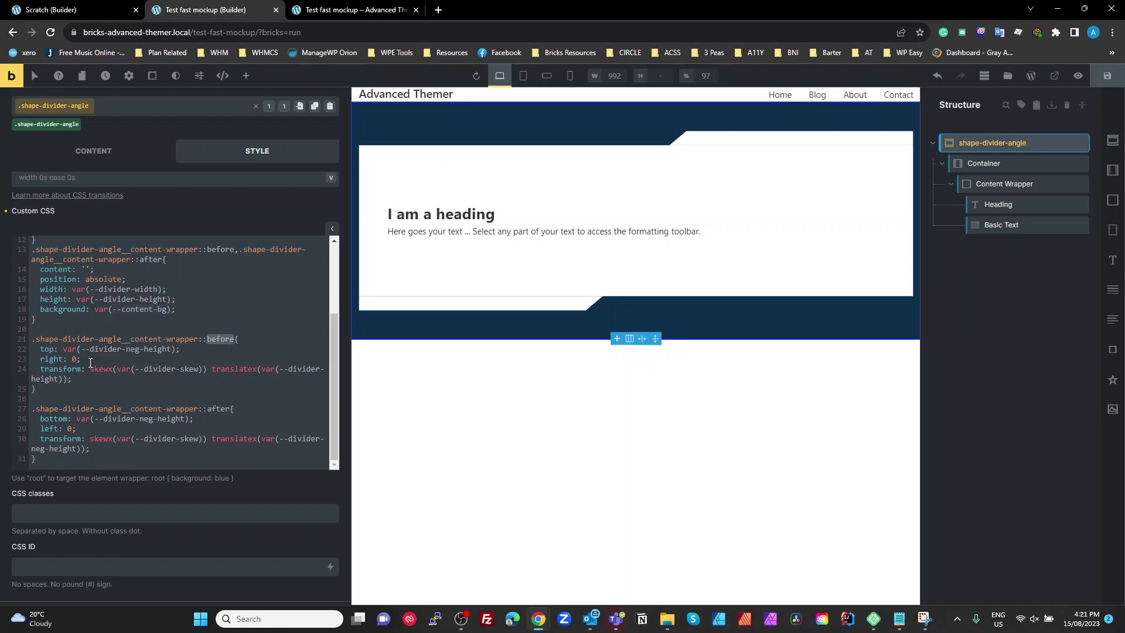
pyautogui.click(50, 349)
pyautogui.moveTo(695, 129)
pyautogui.scroll(-1, 133, 409)
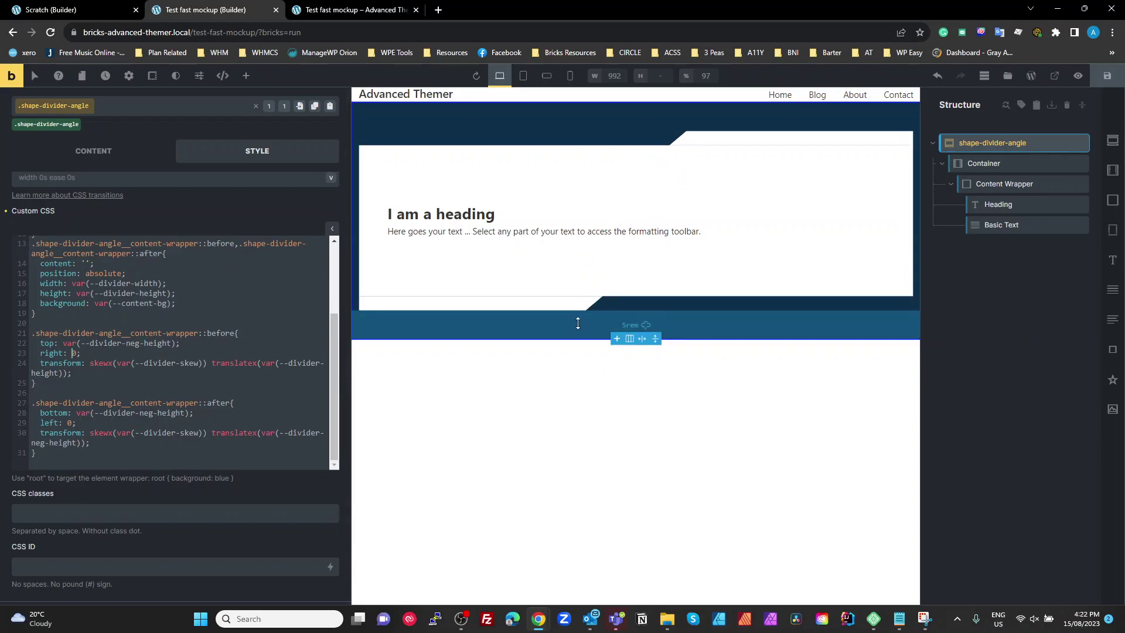
pyautogui.click(94, 364)
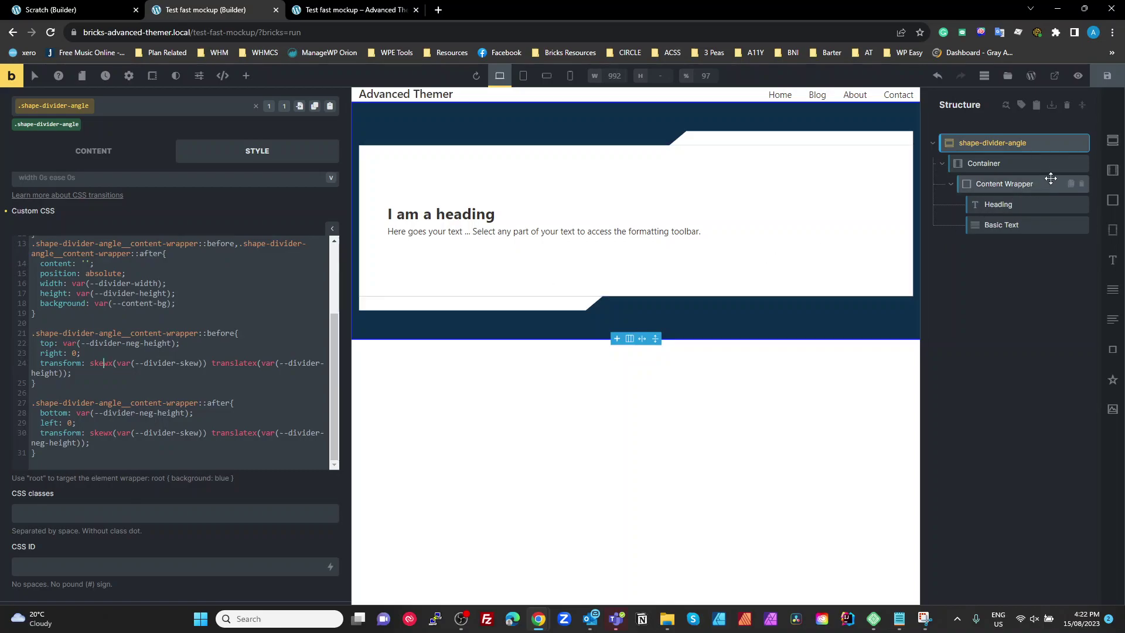
pyautogui.click(990, 164)
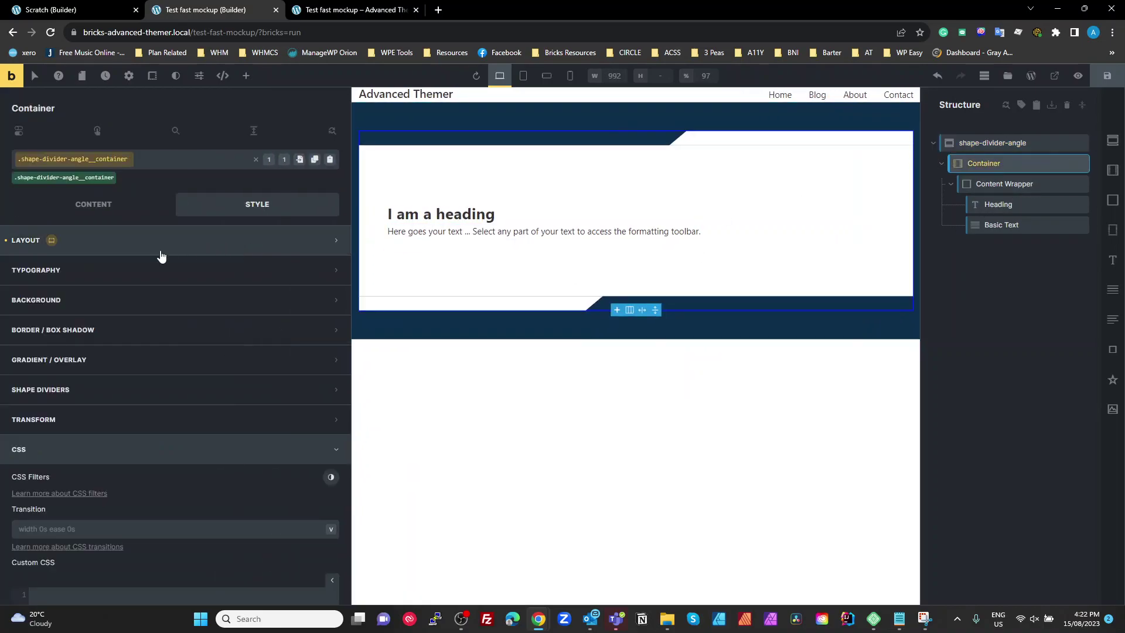
pyautogui.click(87, 245)
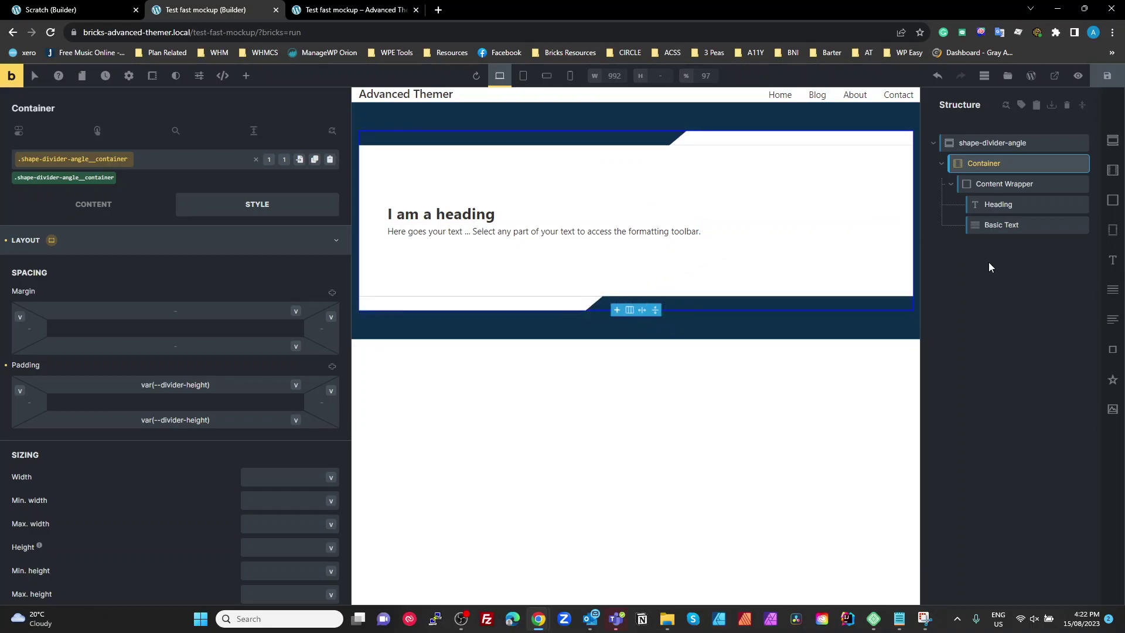
pyautogui.click(85, 392)
pyautogui.hotkey('ctrl', 'c')
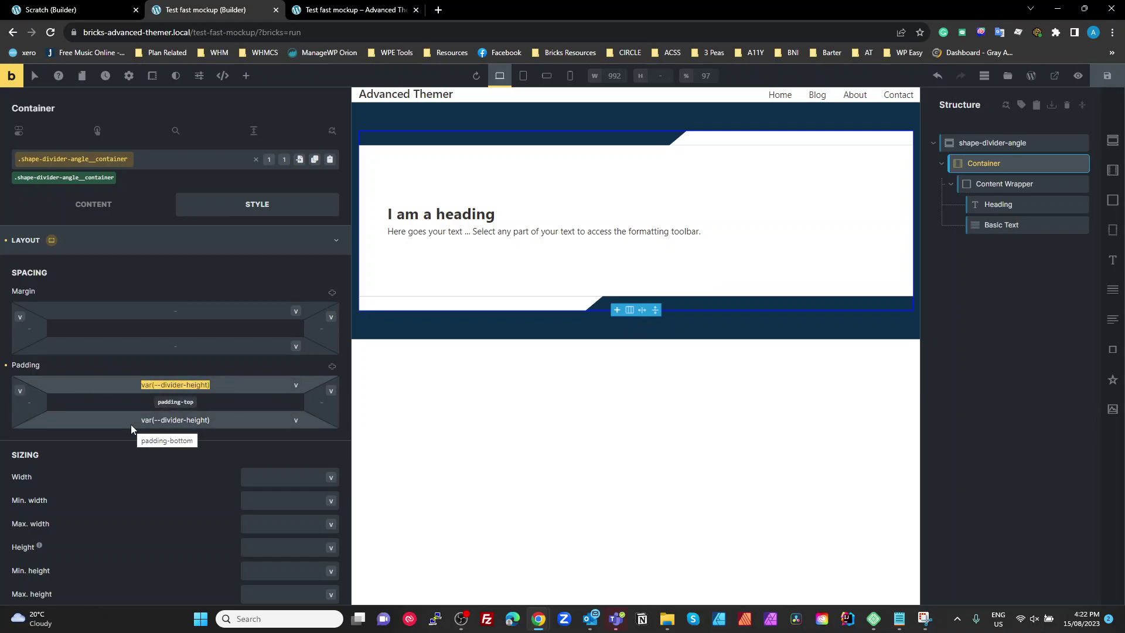
pyautogui.write('10')
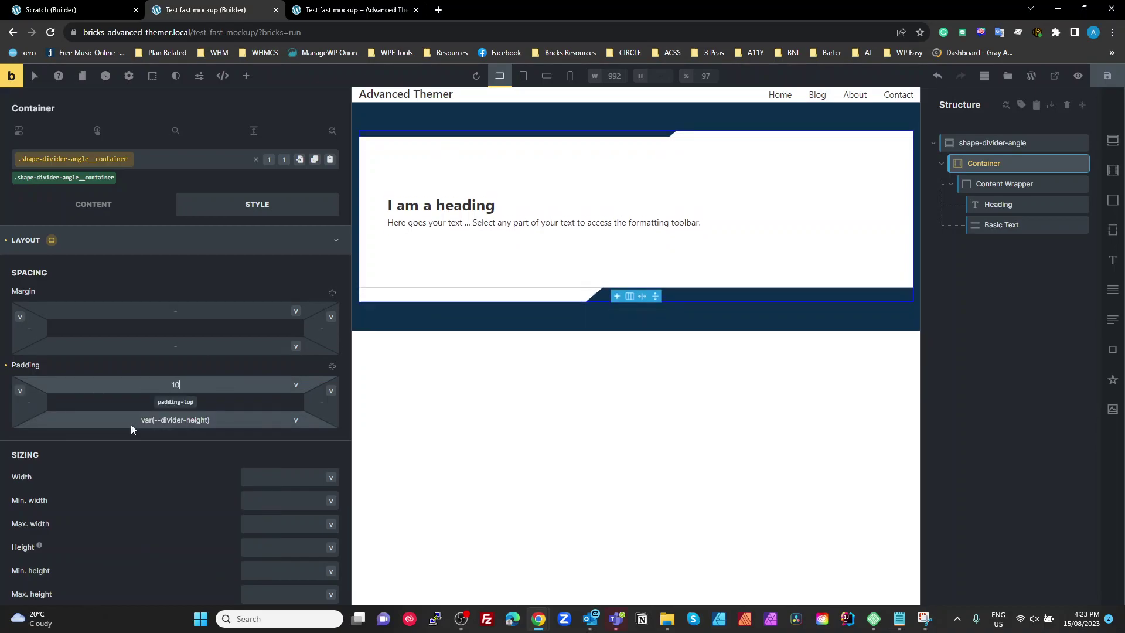
pyautogui.press('Return')
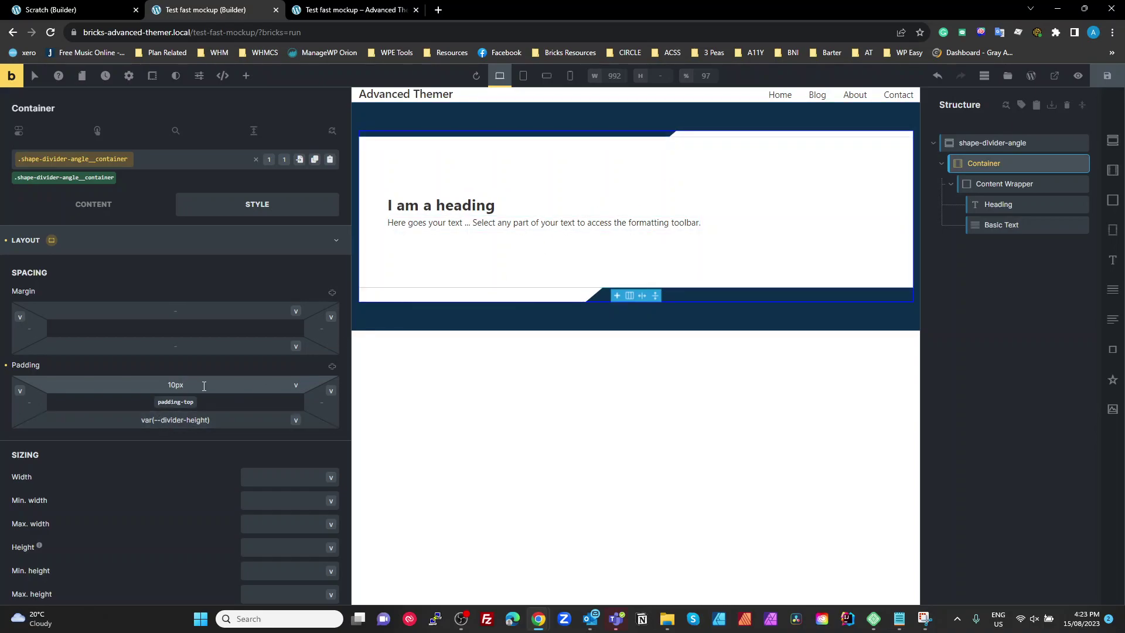
pyautogui.doubleClick(170, 385)
pyautogui.hotkey('ctrl', 'v')
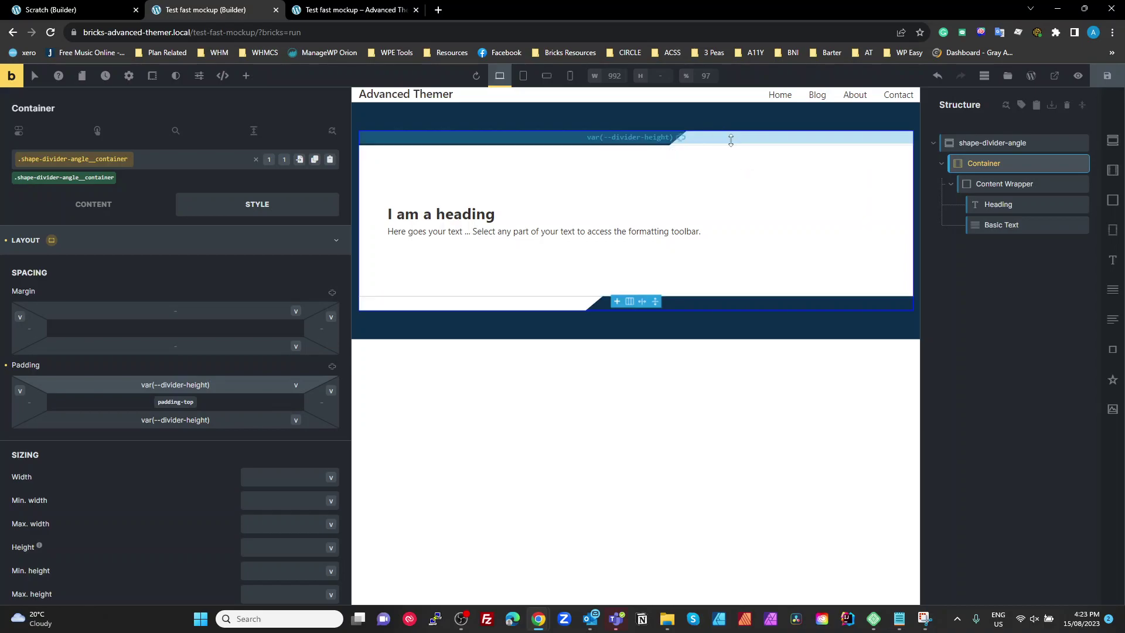
pyautogui.click(986, 184)
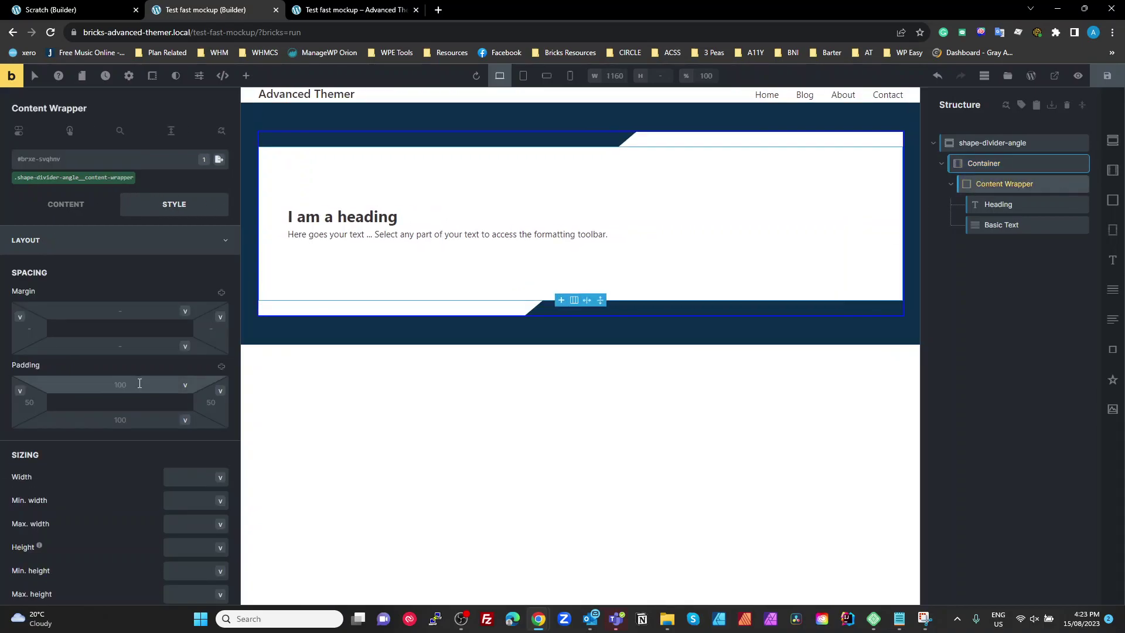
pyautogui.click(84, 181)
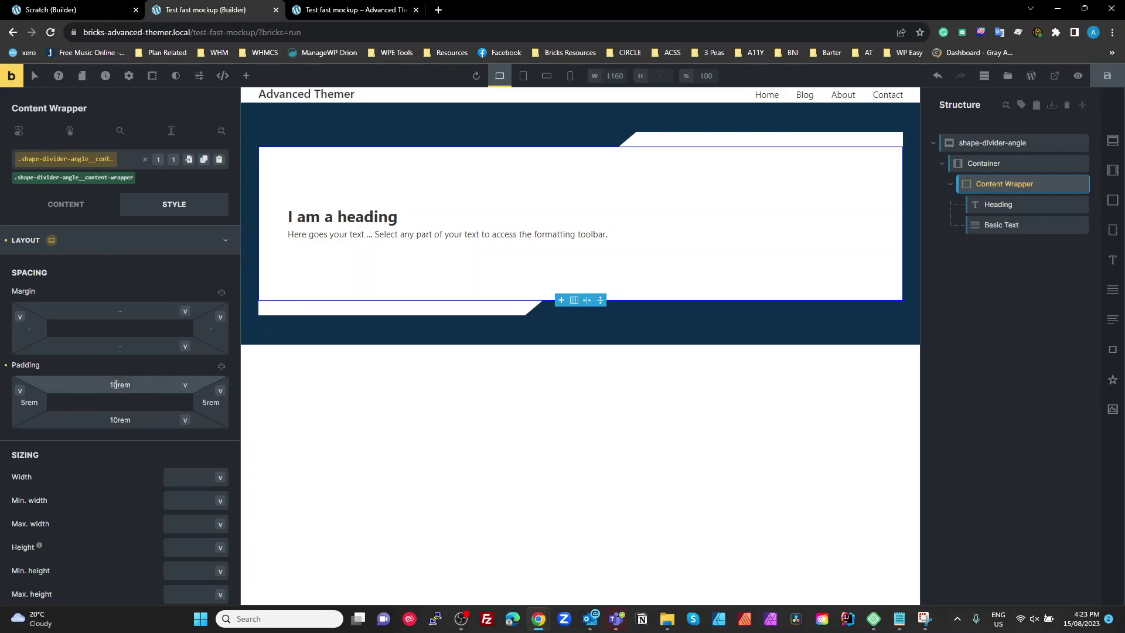
pyautogui.moveTo(344, 186)
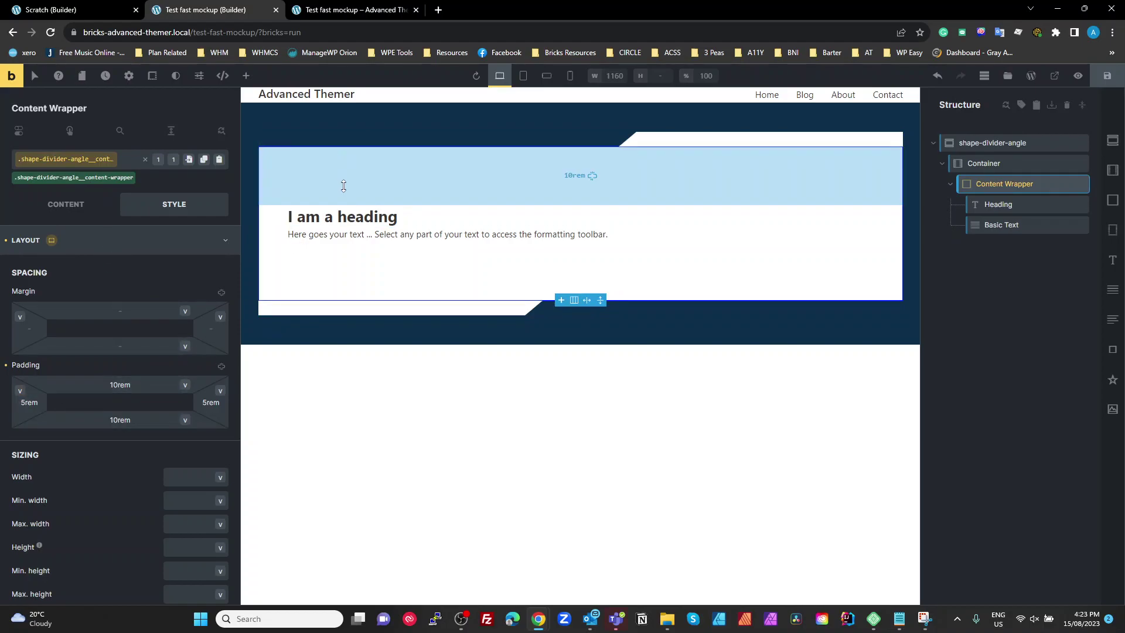
pyautogui.moveTo(896, 225)
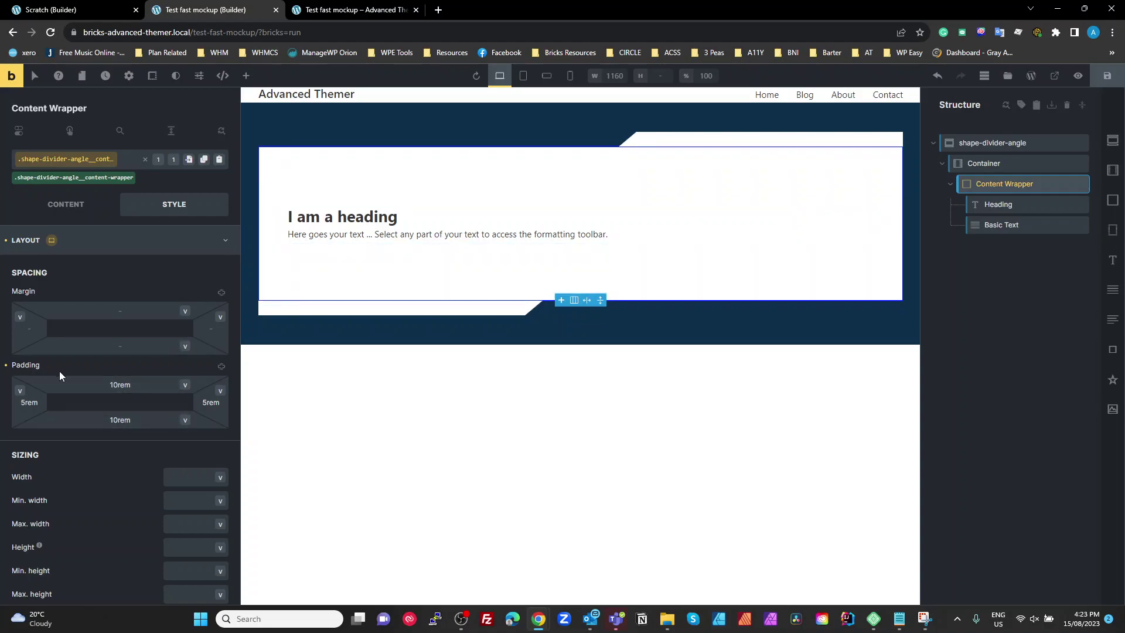
pyautogui.click(82, 240)
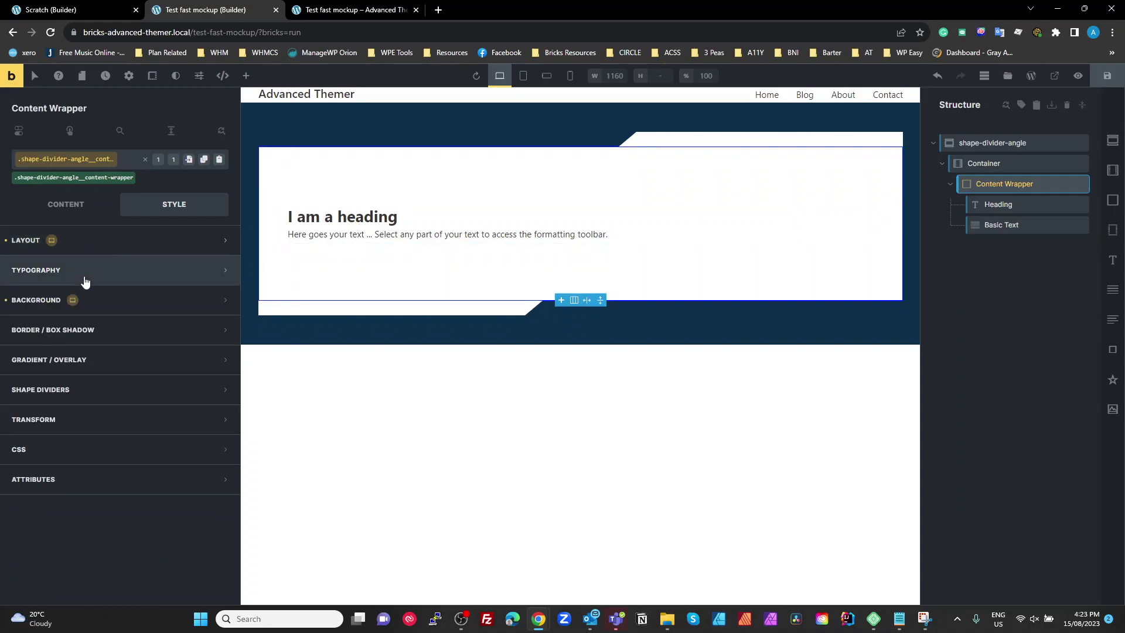
pyautogui.click(35, 300)
pyautogui.click(220, 327)
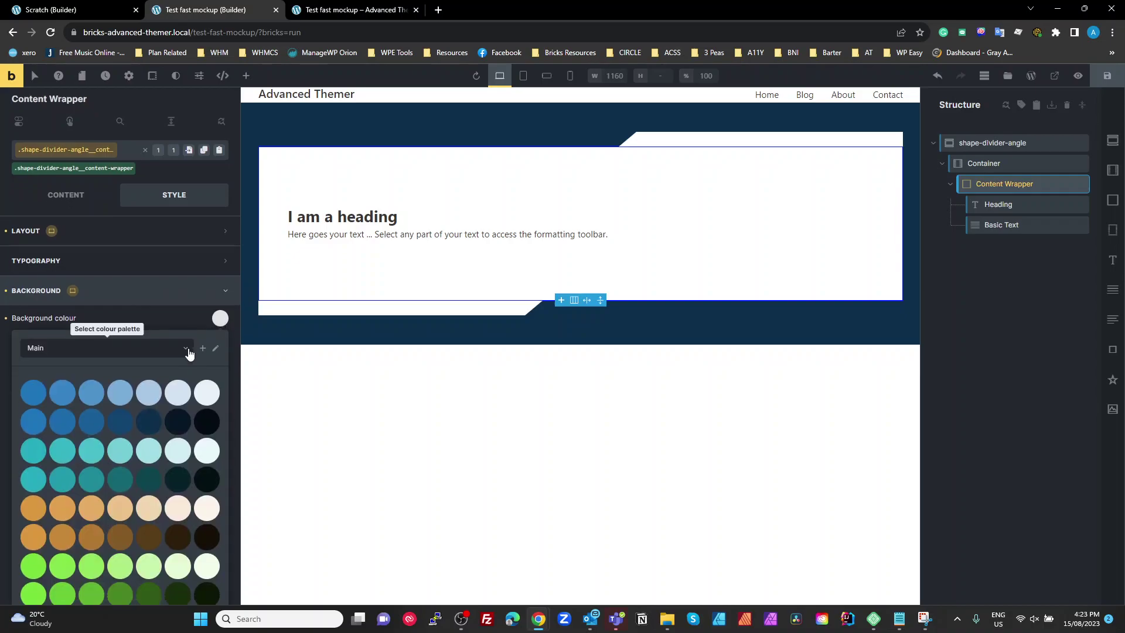
pyautogui.scroll(-4, 146, 410)
pyautogui.moveTo(84, 535); pyautogui.dragTo(152, 529)
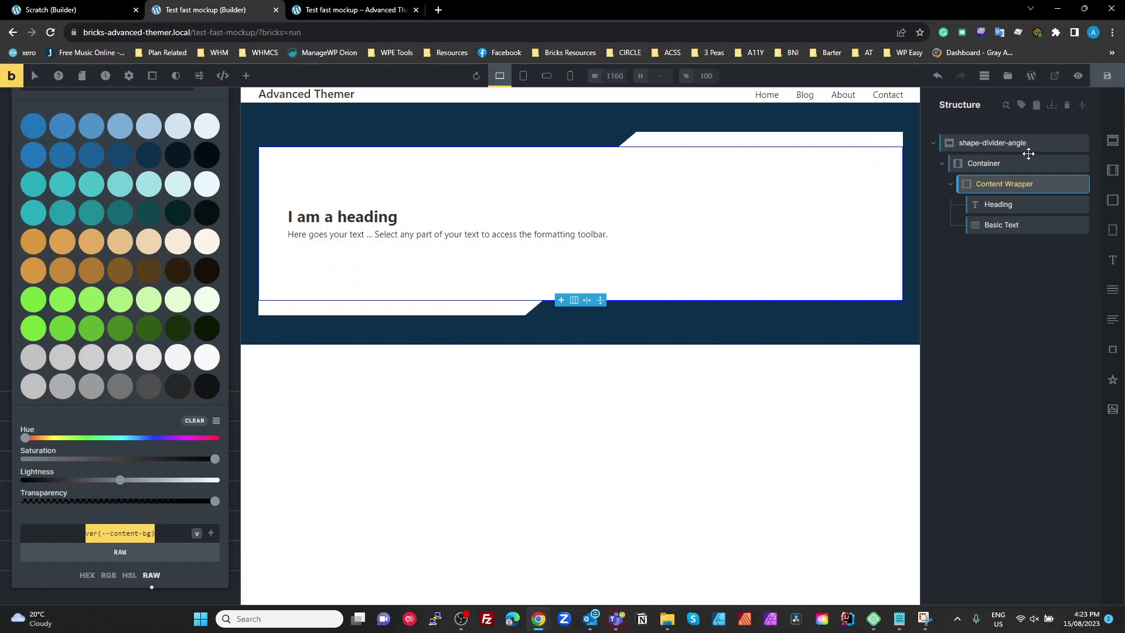
pyautogui.click(123, 533)
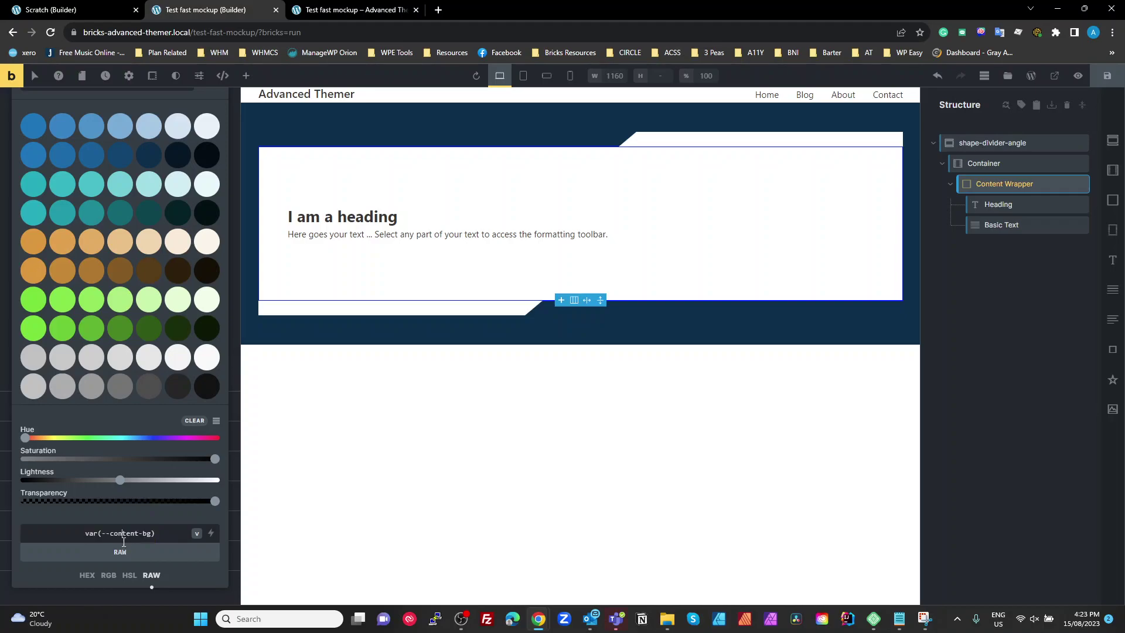
pyautogui.moveTo(151, 533); pyautogui.dragTo(101, 533)
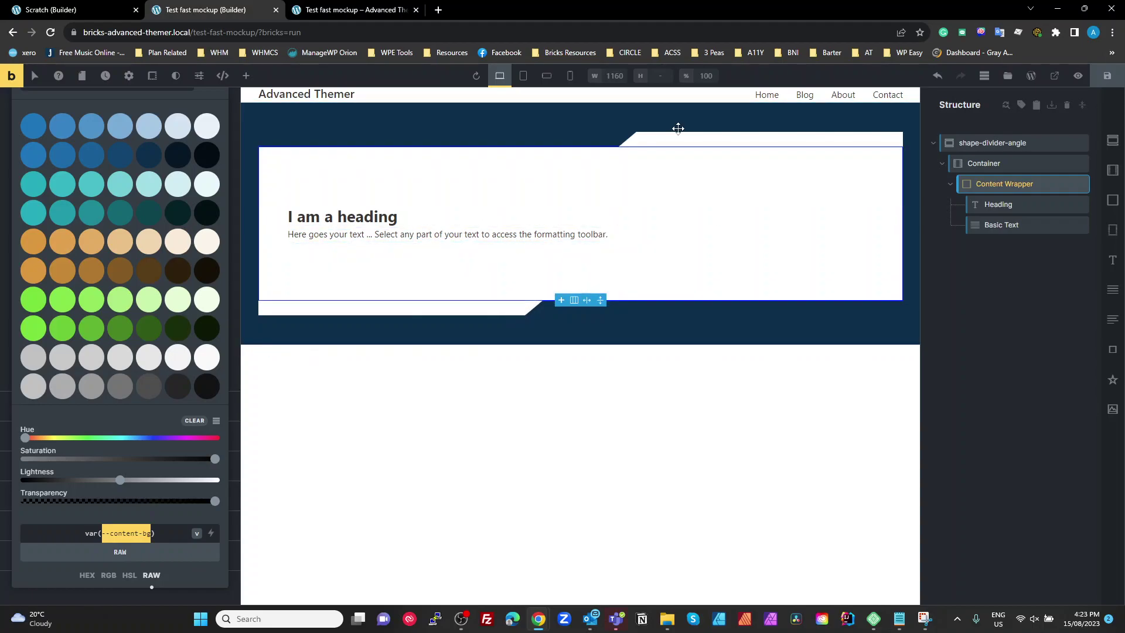
pyautogui.click(984, 430)
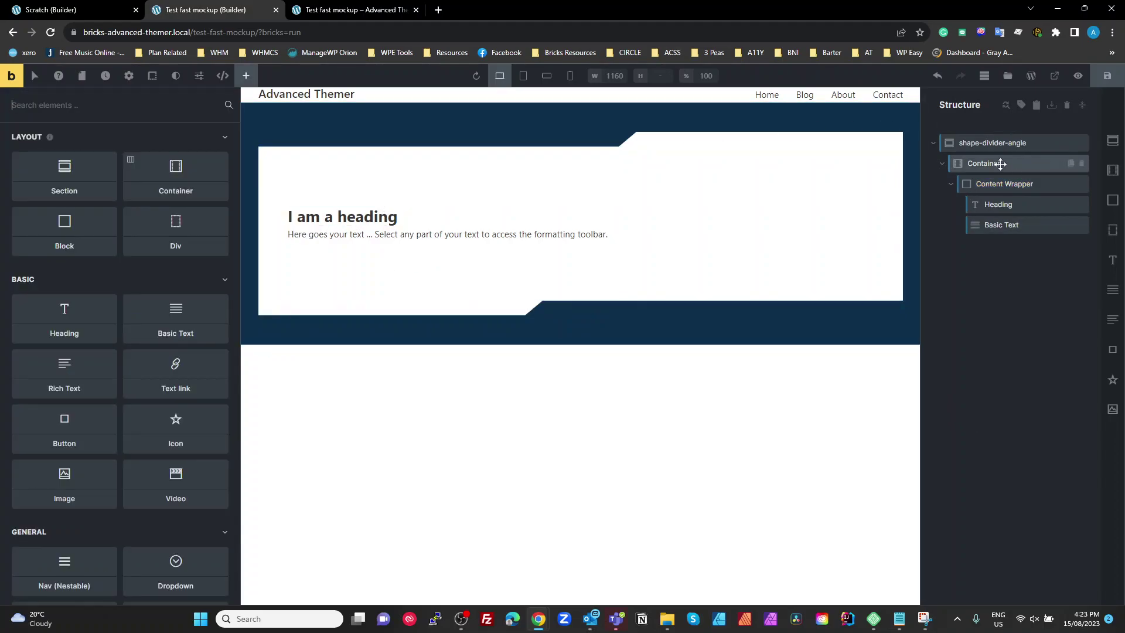
# Step: Select the shape-divider-angle section and set its background to a dark green swatch
pyautogui.click(990, 144)
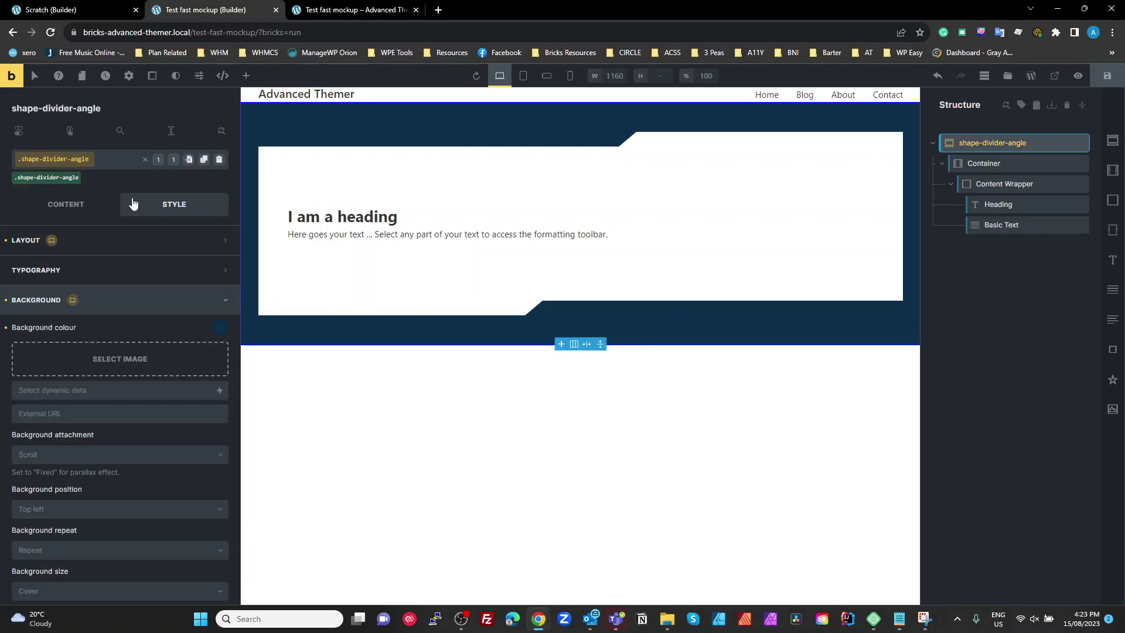
pyautogui.click(47, 301)
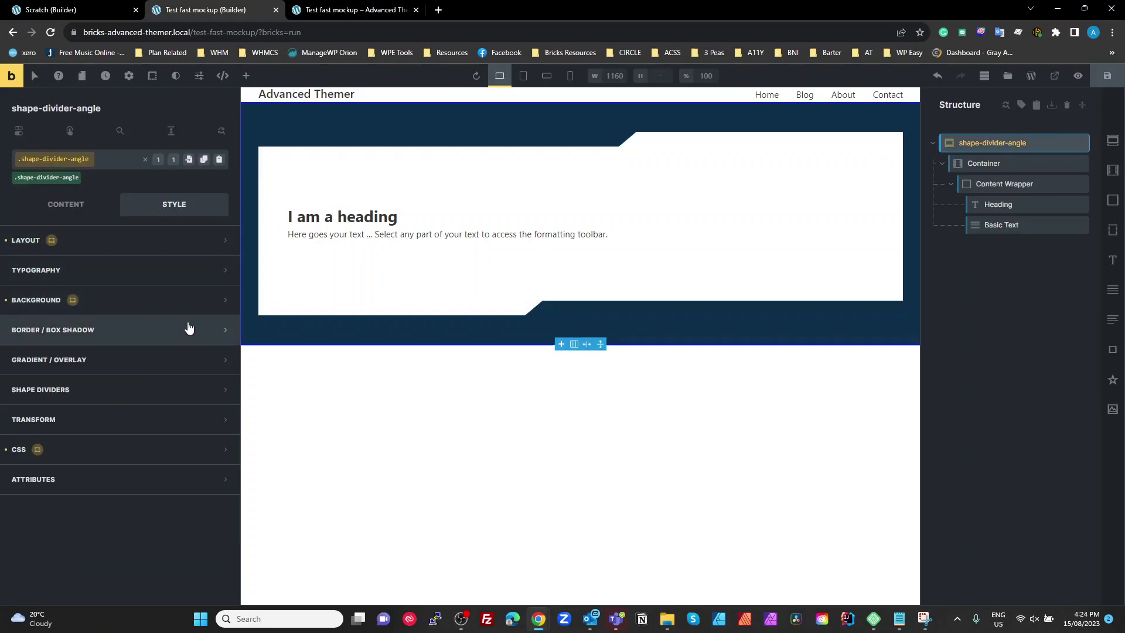
pyautogui.click(150, 301)
pyautogui.click(220, 327)
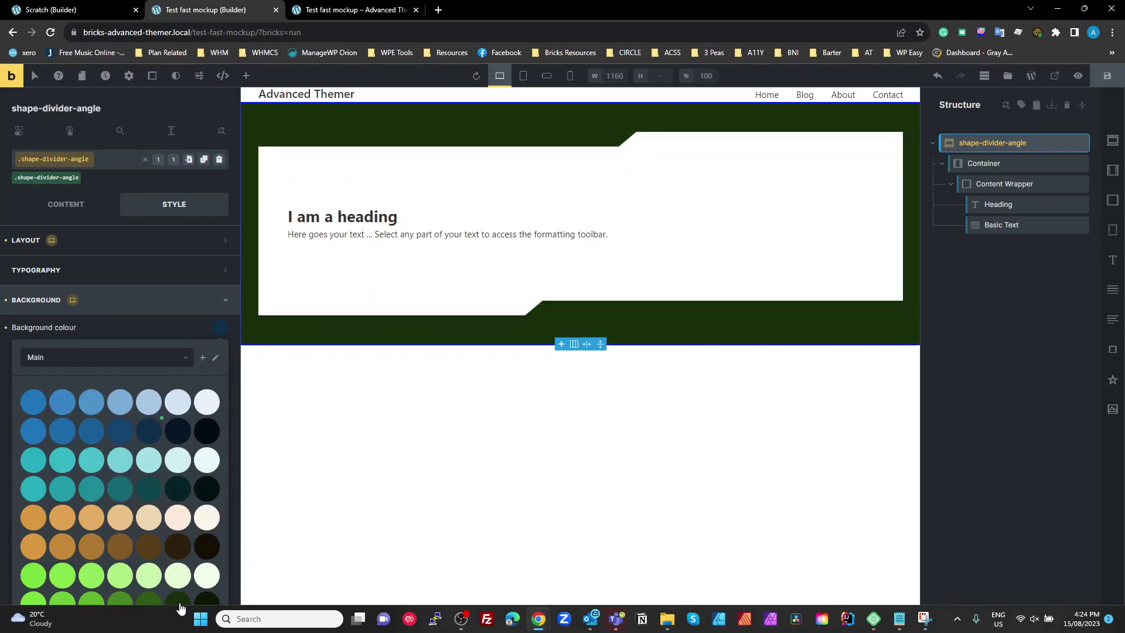
pyautogui.click(151, 600)
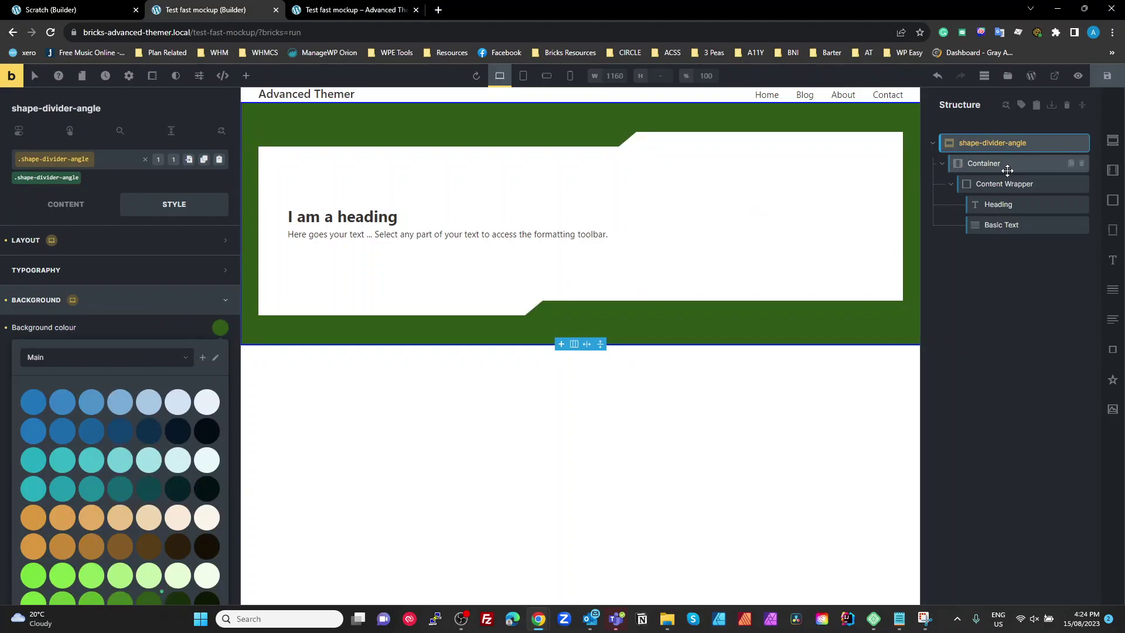
pyautogui.click(984, 143)
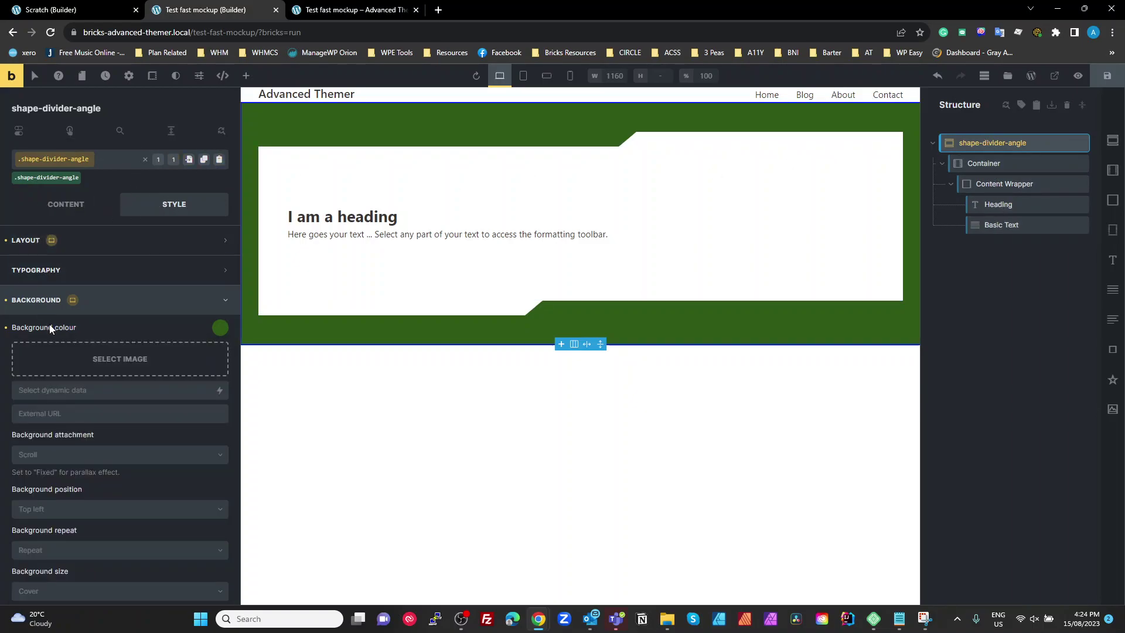
pyautogui.scroll(-5, 86, 462)
pyautogui.click(71, 562)
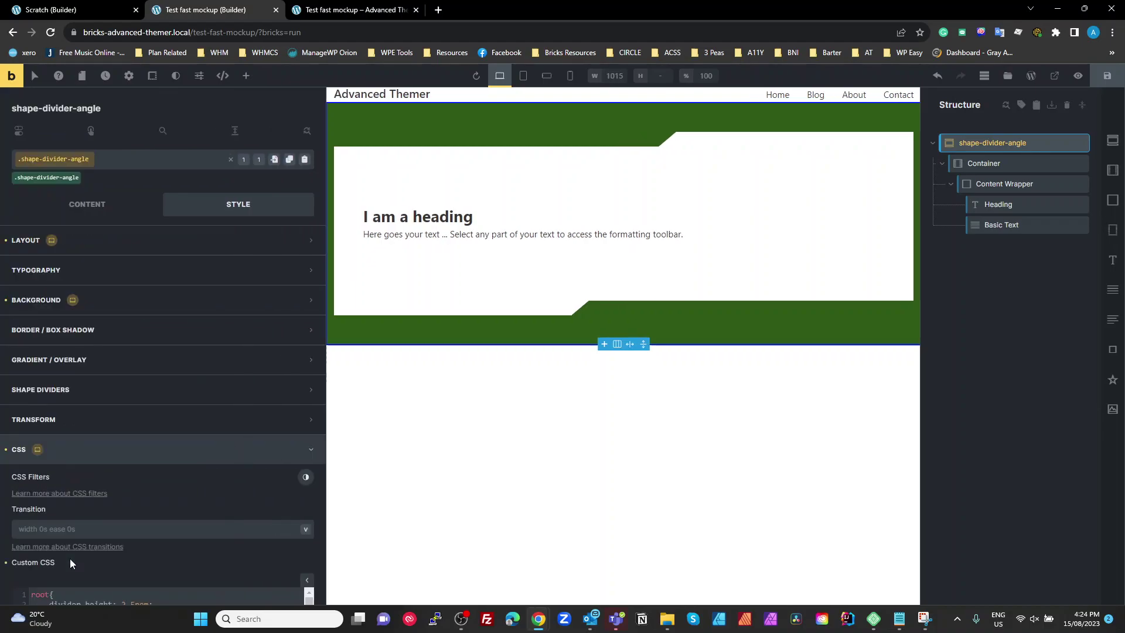
pyautogui.scroll(-4, 128, 526)
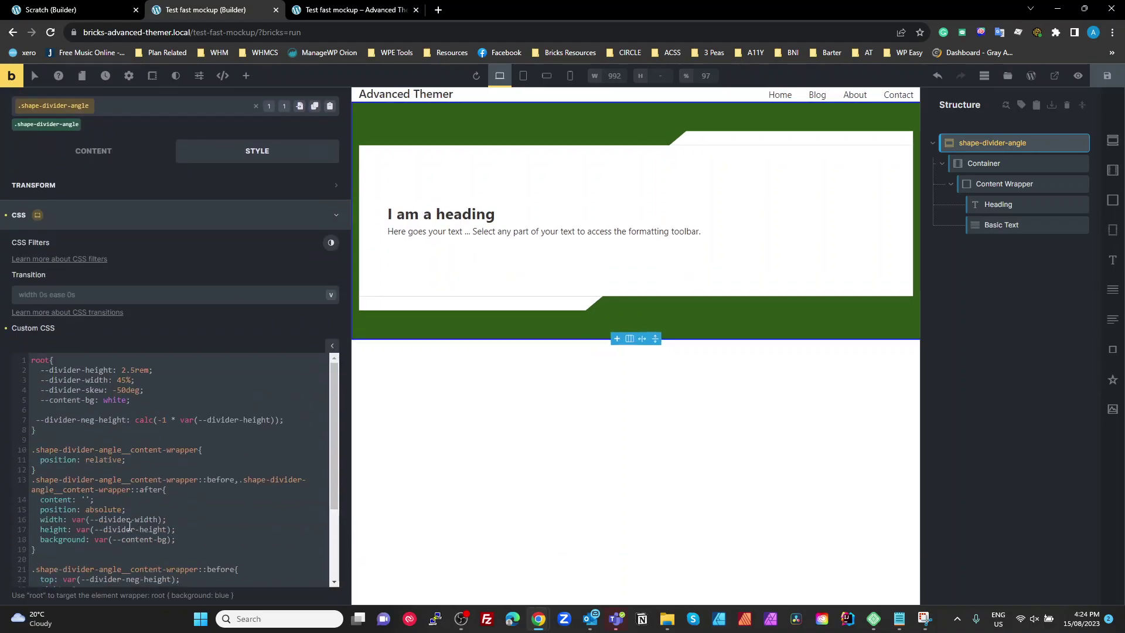
pyautogui.doubleClick(118, 401)
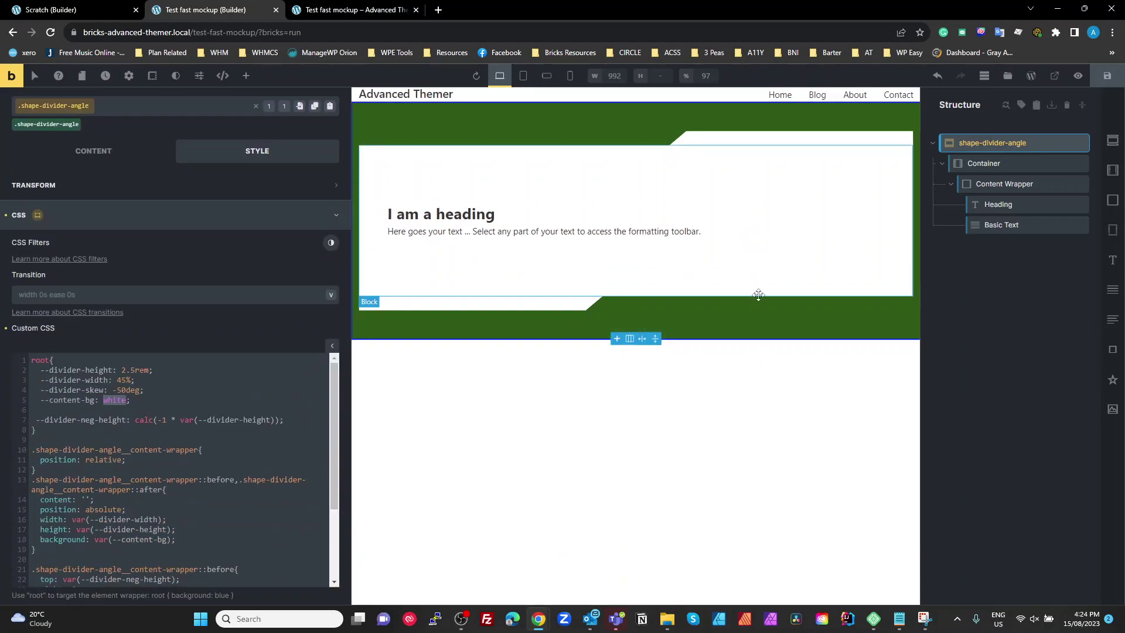
pyautogui.write('black')
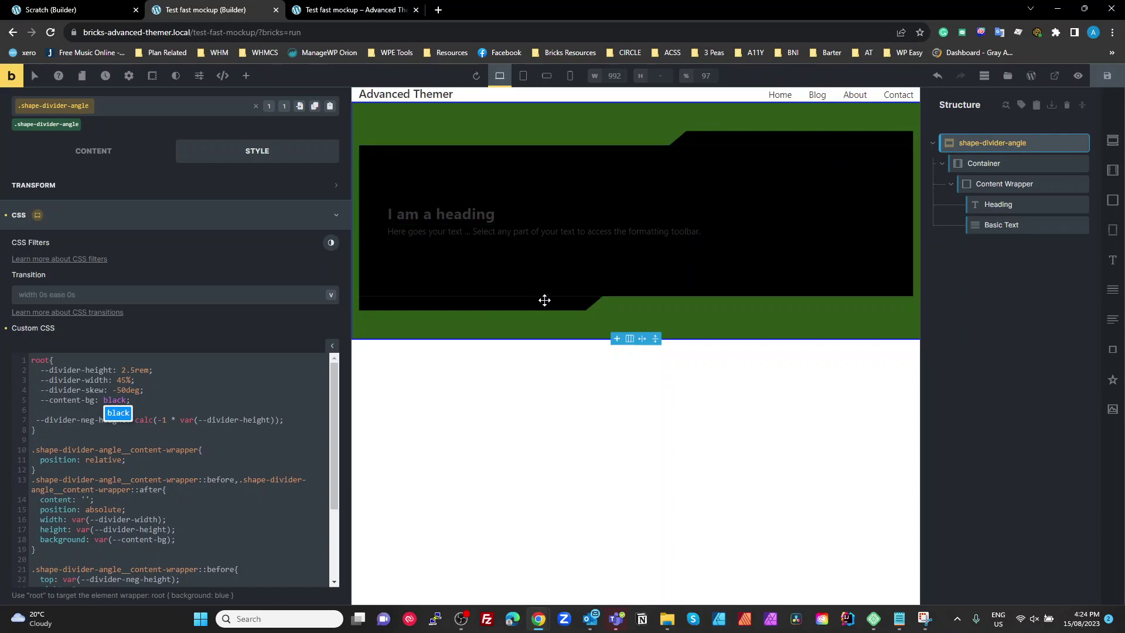
pyautogui.press('BackSpace')
pyautogui.press('BackSpace')
pyautogui.press('BackSpace')
pyautogui.press('BackSpace')
pyautogui.press('BackSpace')
pyautogui.write('white')
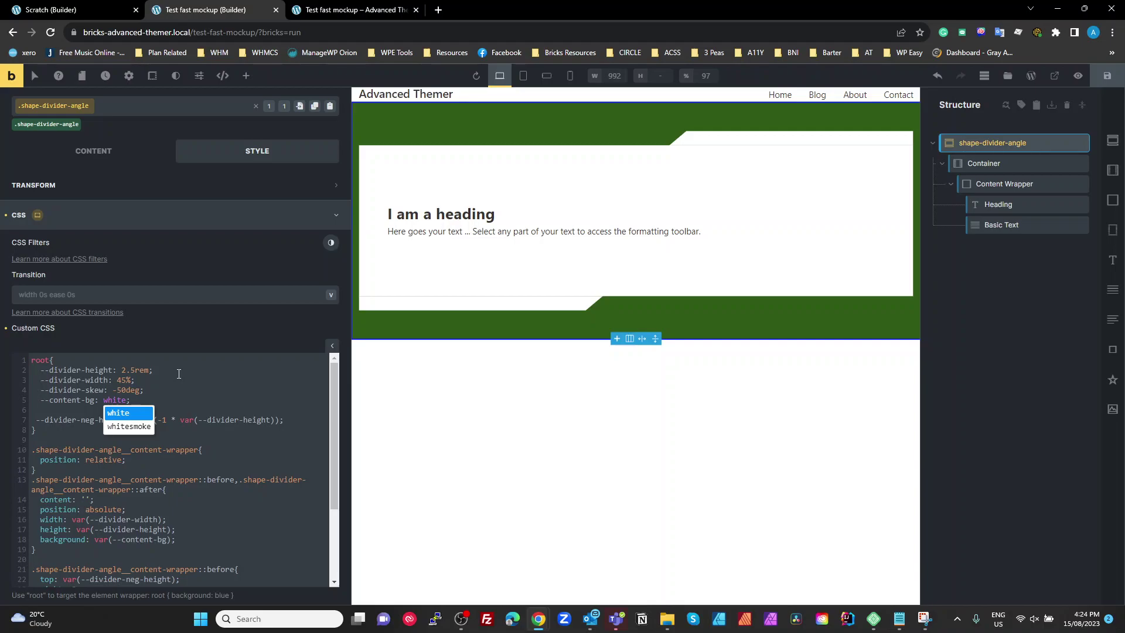
pyautogui.scroll(-2, 232, 488)
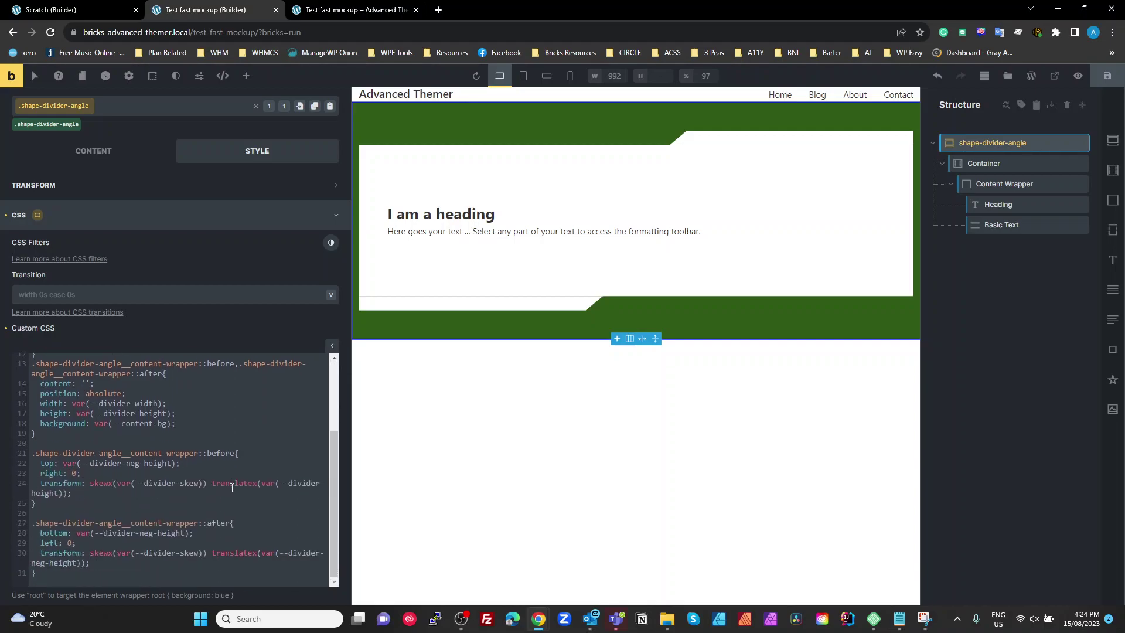
pyautogui.scroll(2, 232, 487)
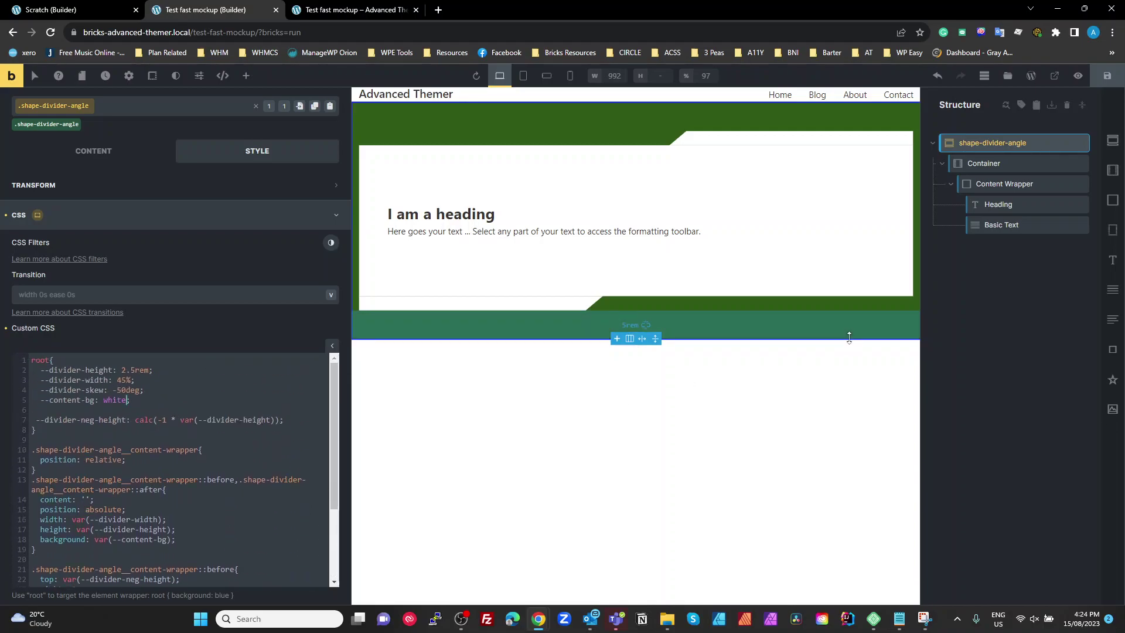